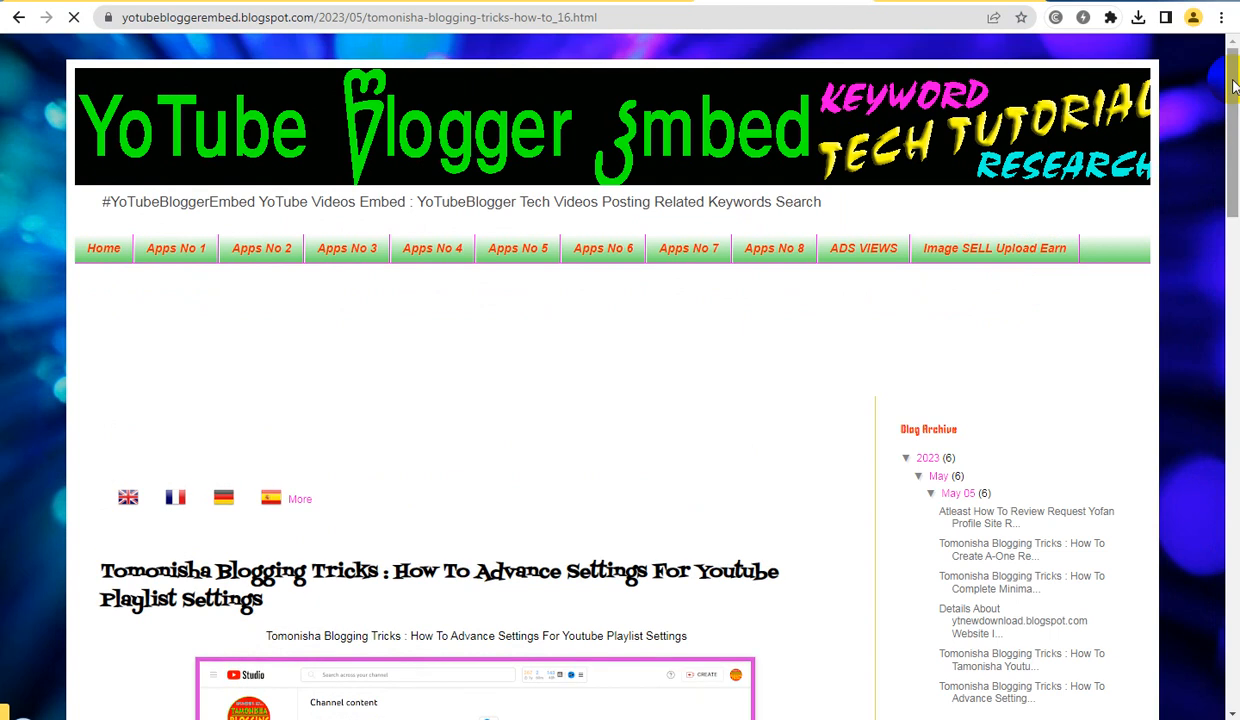
Start a new Blogger post on the #YoTubeBloggerEmbed blog and switch its editor from HTML to Compose view
mouse_move(1231, 99)
mouse_down()
mouse_move(1218, 408)
mouse_move(1230, 645)
mouse_move(1236, 105)
mouse_up()
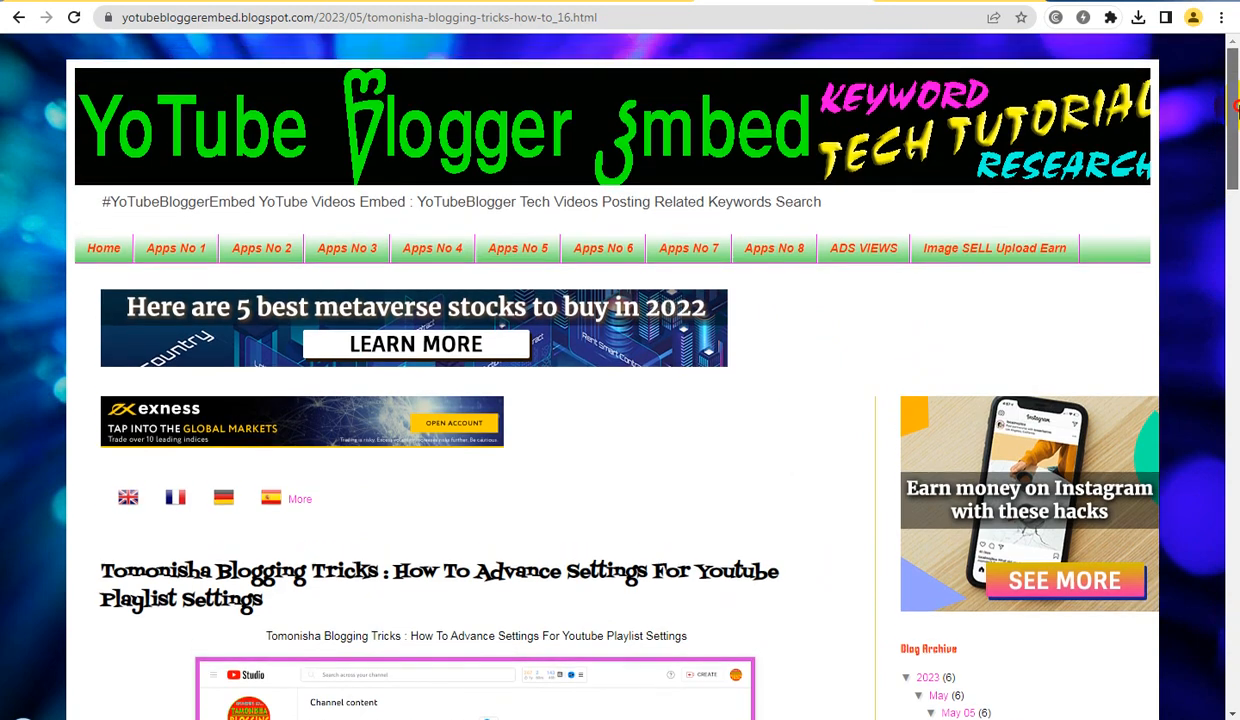
click(622, 6)
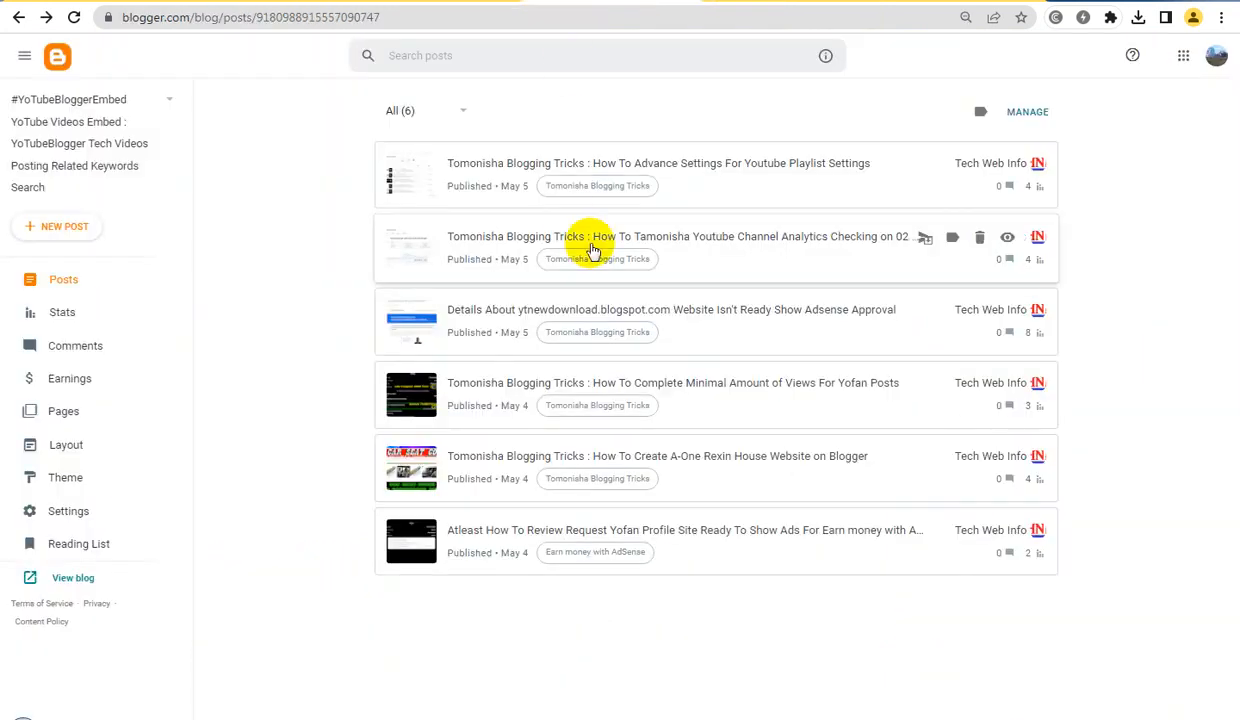
click(60, 234)
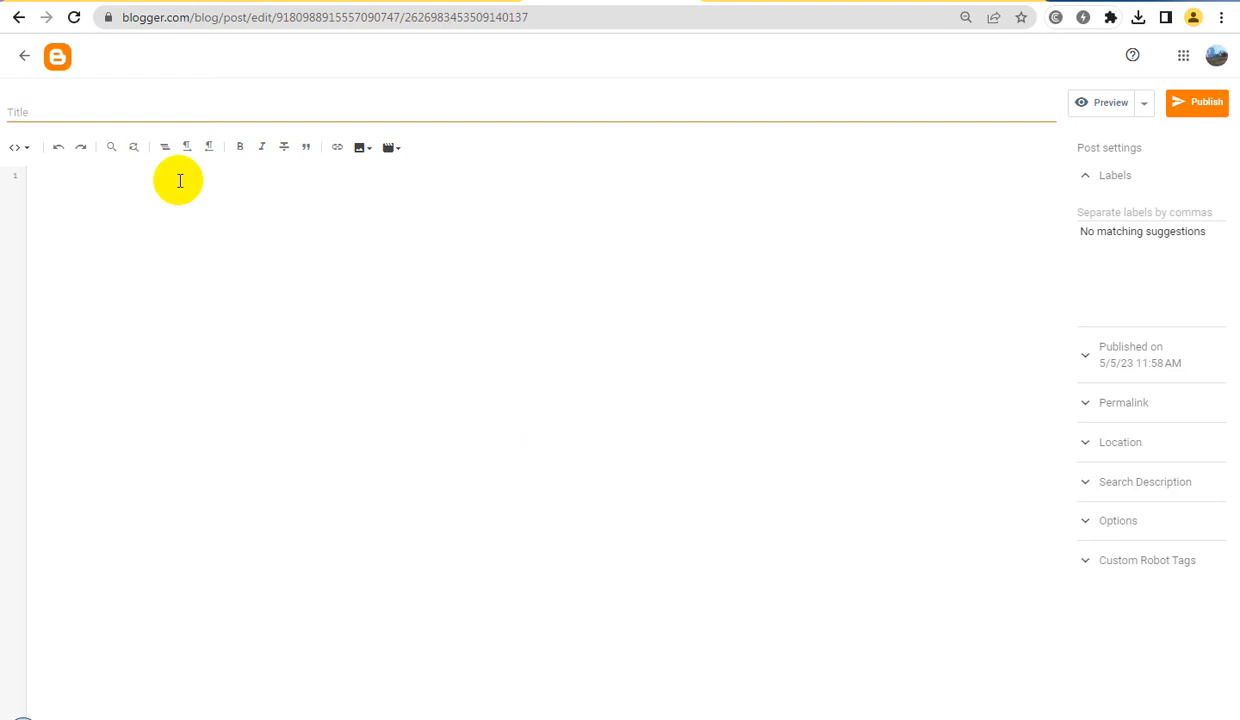
click(20, 148)
click(64, 191)
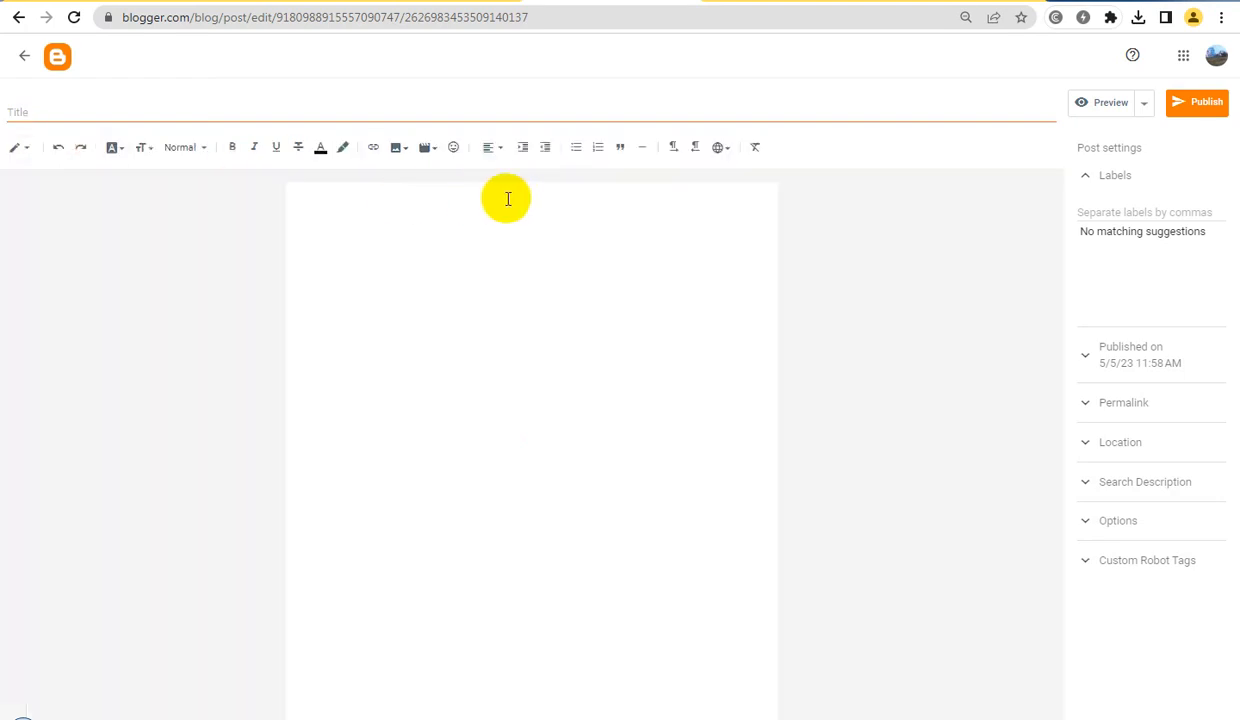
Center-align the first line of the empty post body
click(514, 201)
click(502, 147)
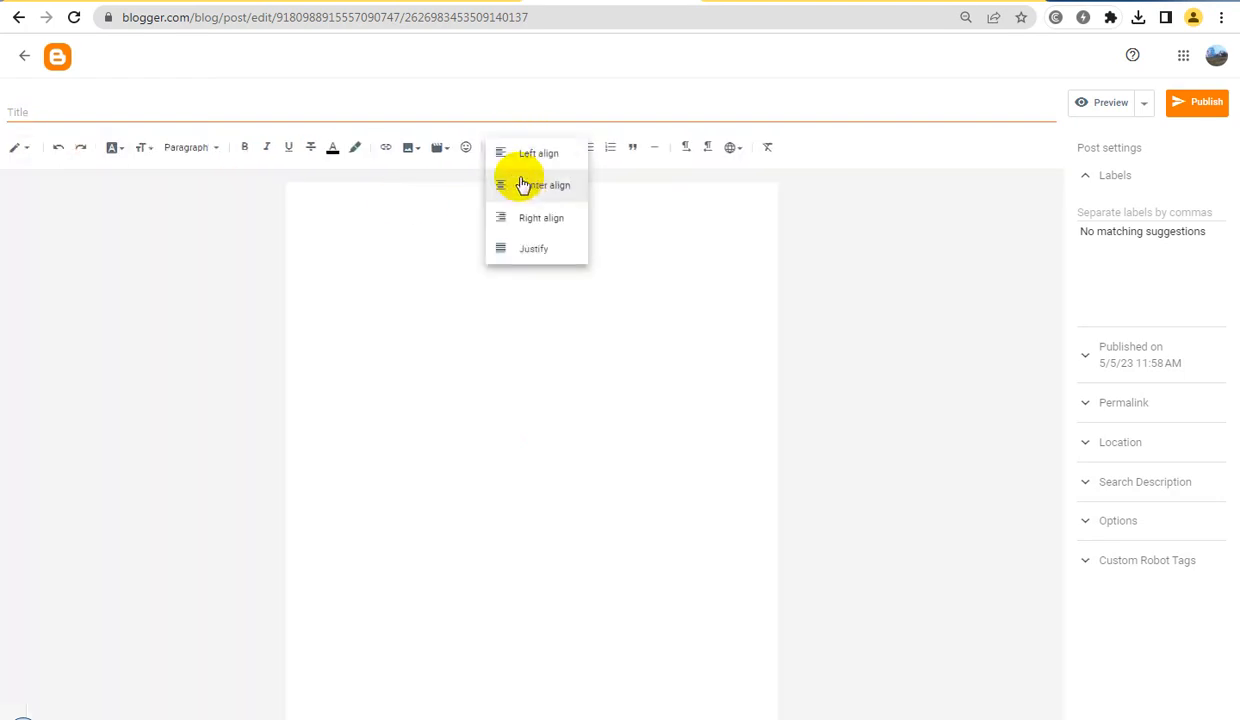
click(553, 187)
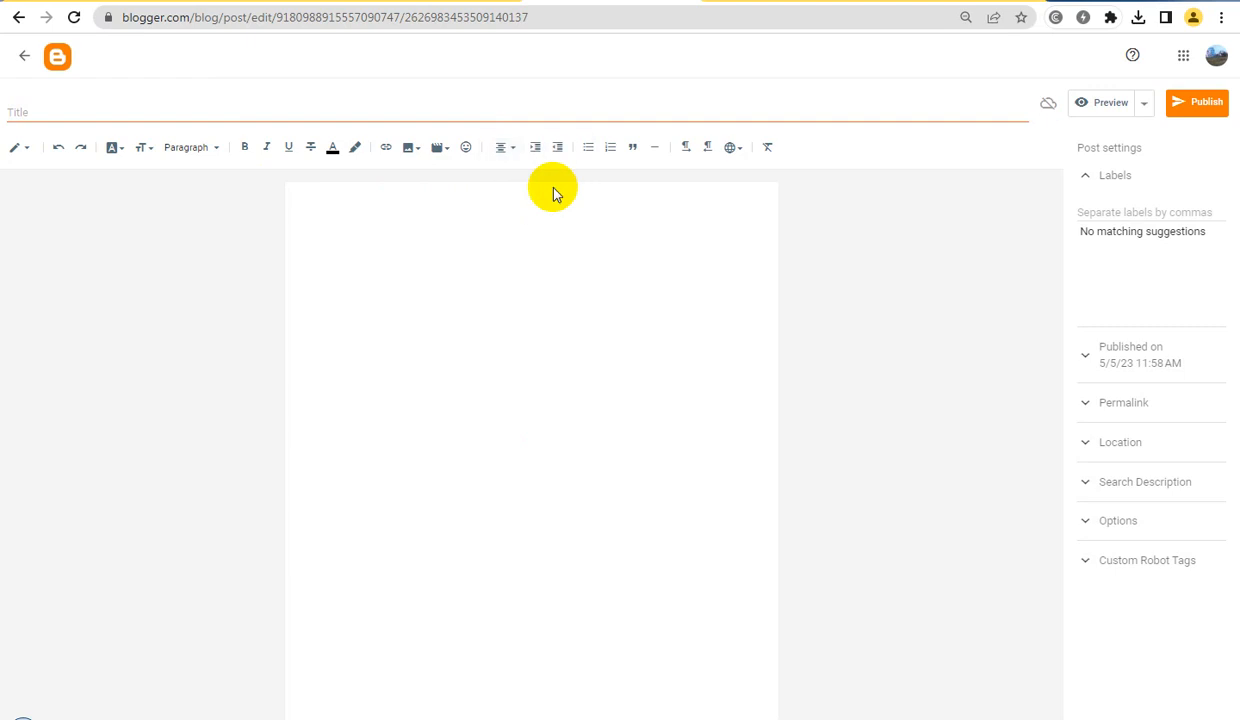
key(ctrl+k)
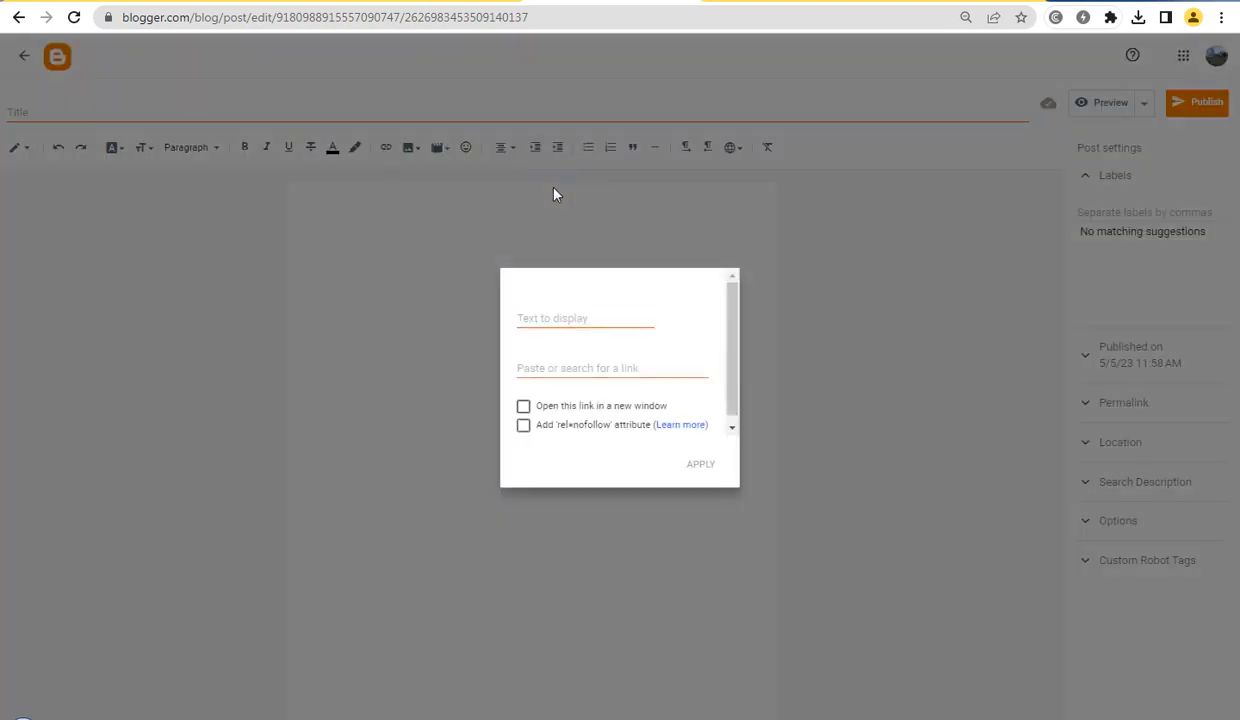
click(468, 188)
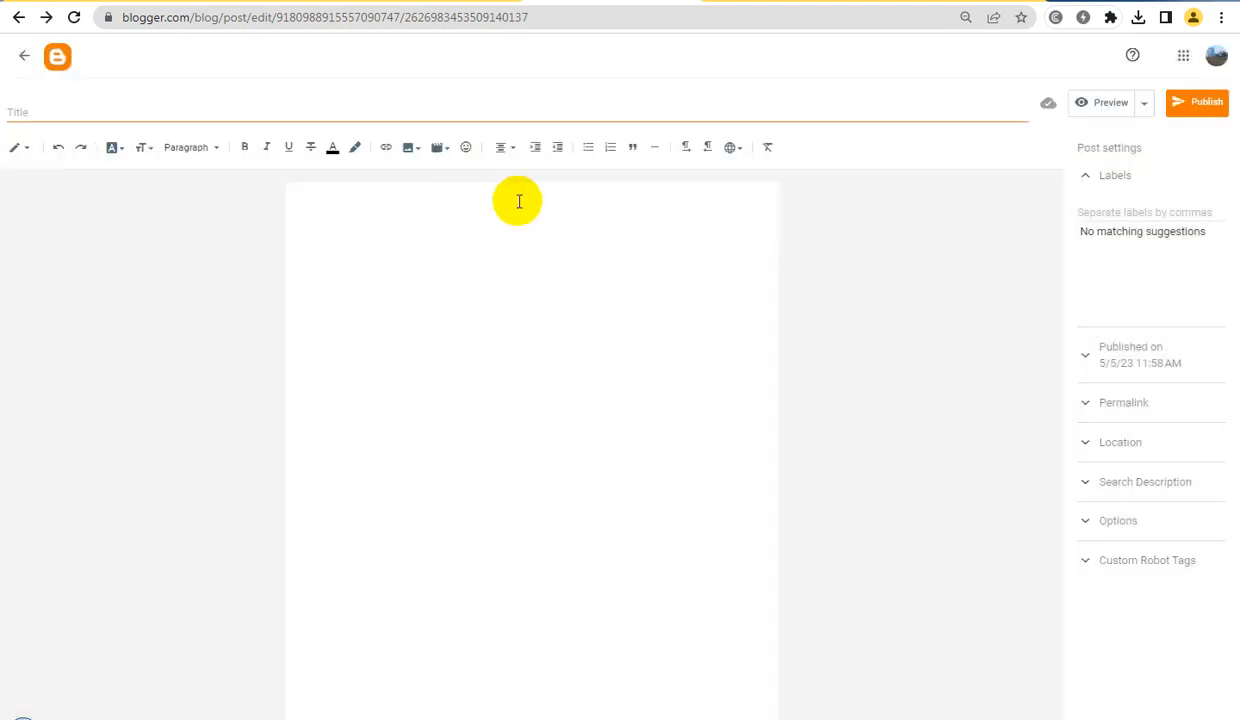
Enter the placeholder lines "Title", "Image" and "Title" one below the other in the post body
key(ctrl+plus)
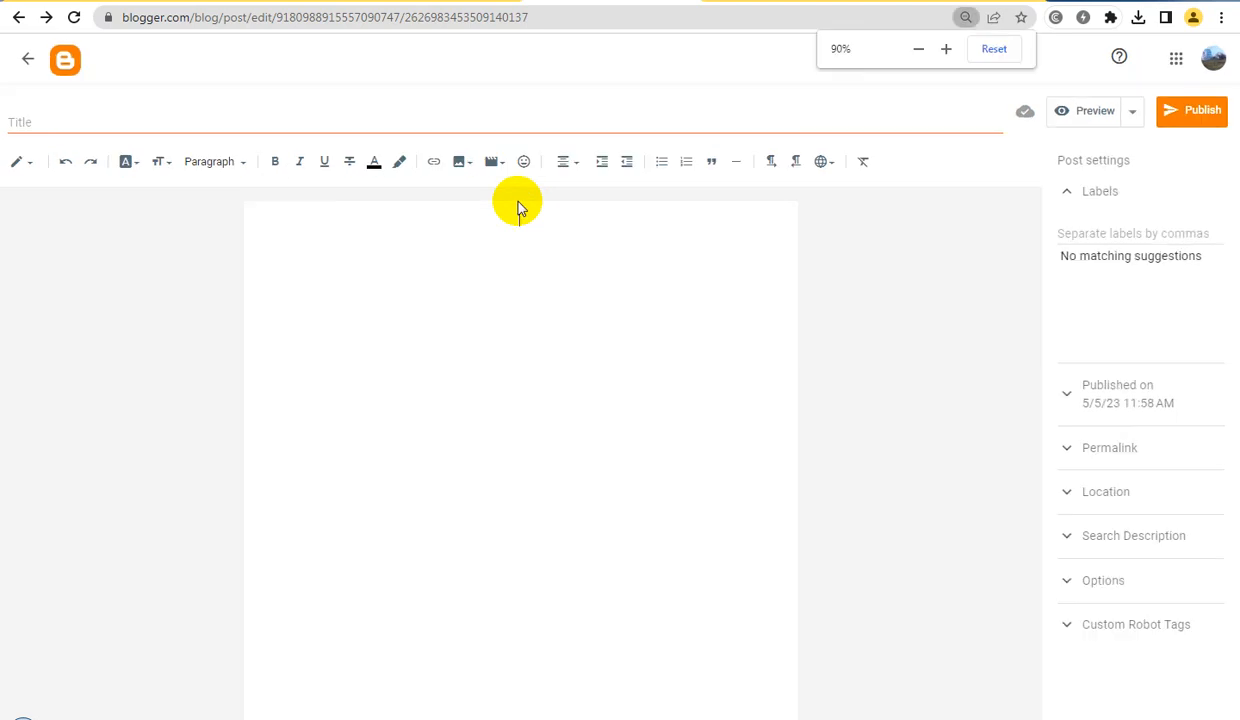
key(ctrl+plus)
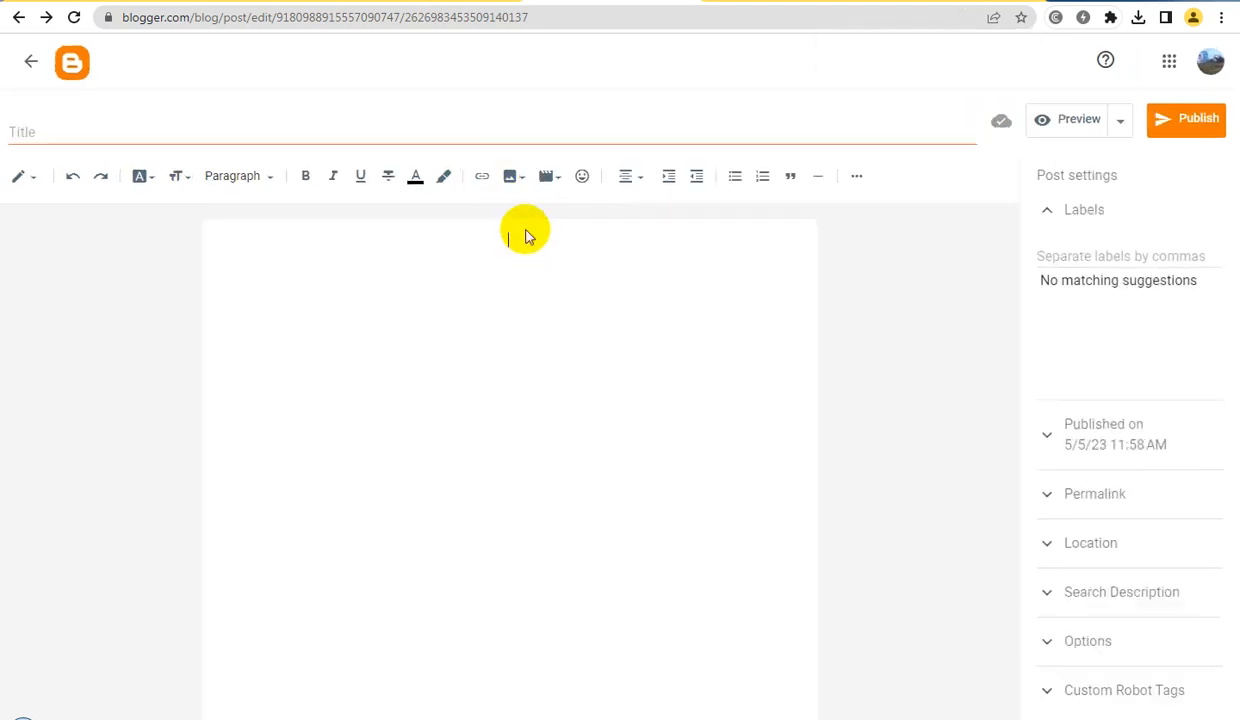
text(Title)
key(Return)
text(Image)
key(Return)
text(Title)
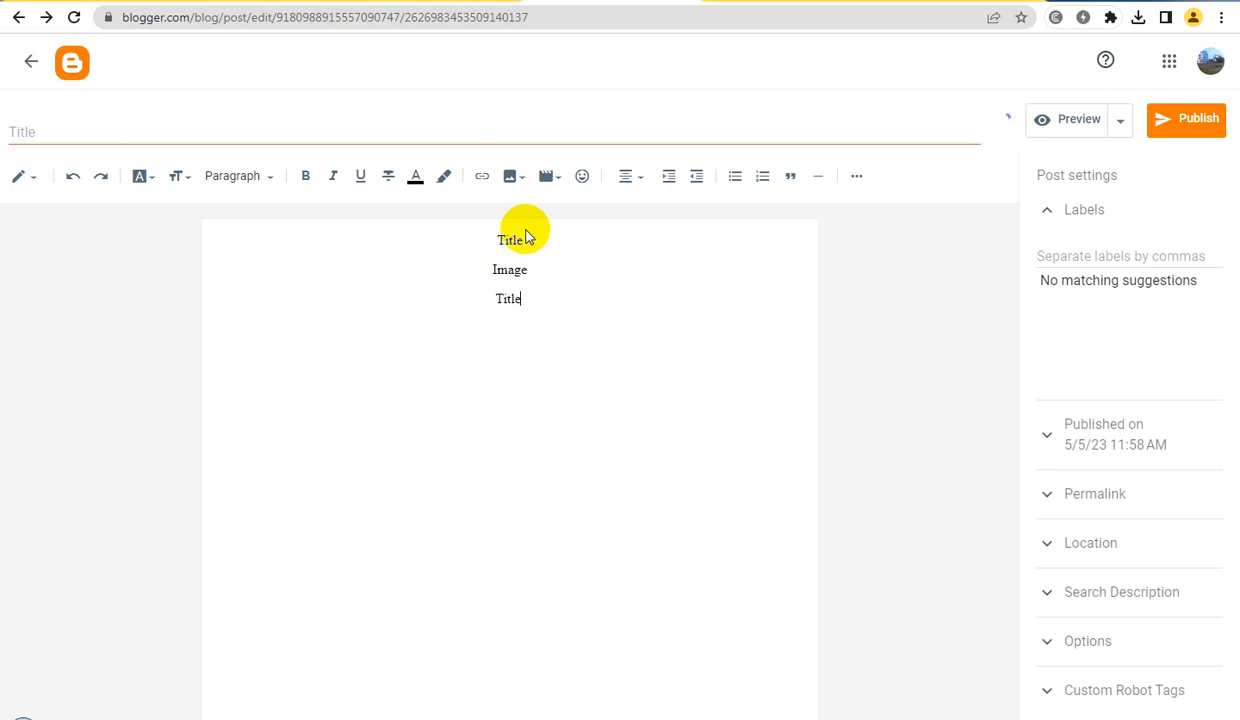
Add the lines "Website: Link" and "Embed" below the second "Title" line
key(Return)
text(Website)
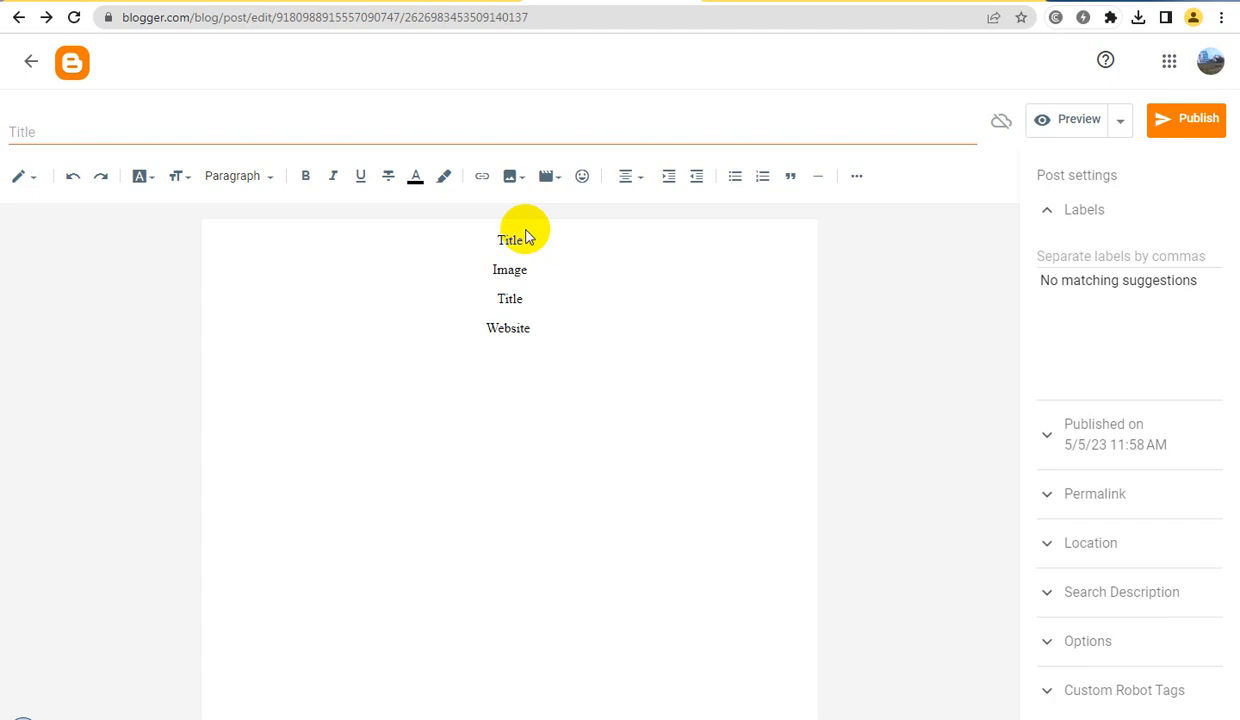
text(: Link)
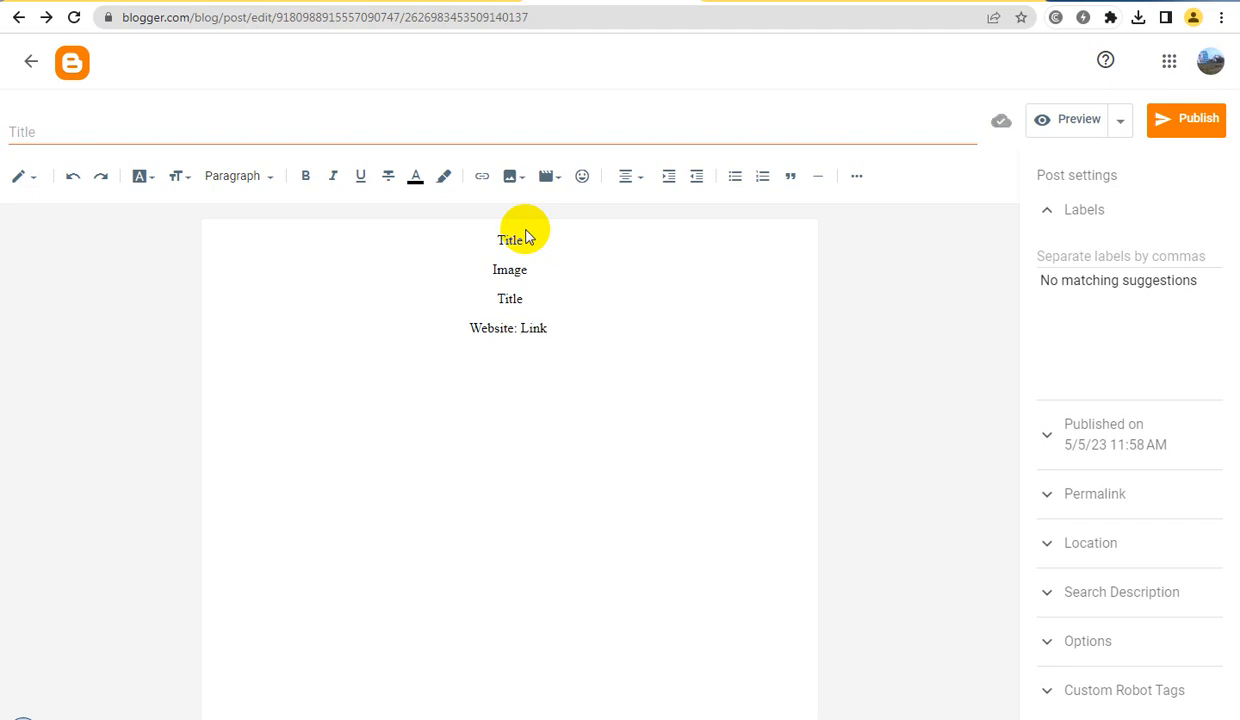
key(Return)
text(Embed)
key(Return)
Left-align the line below "Embed" and replace its text with "Related Keyword Search:"
click(521, 386)
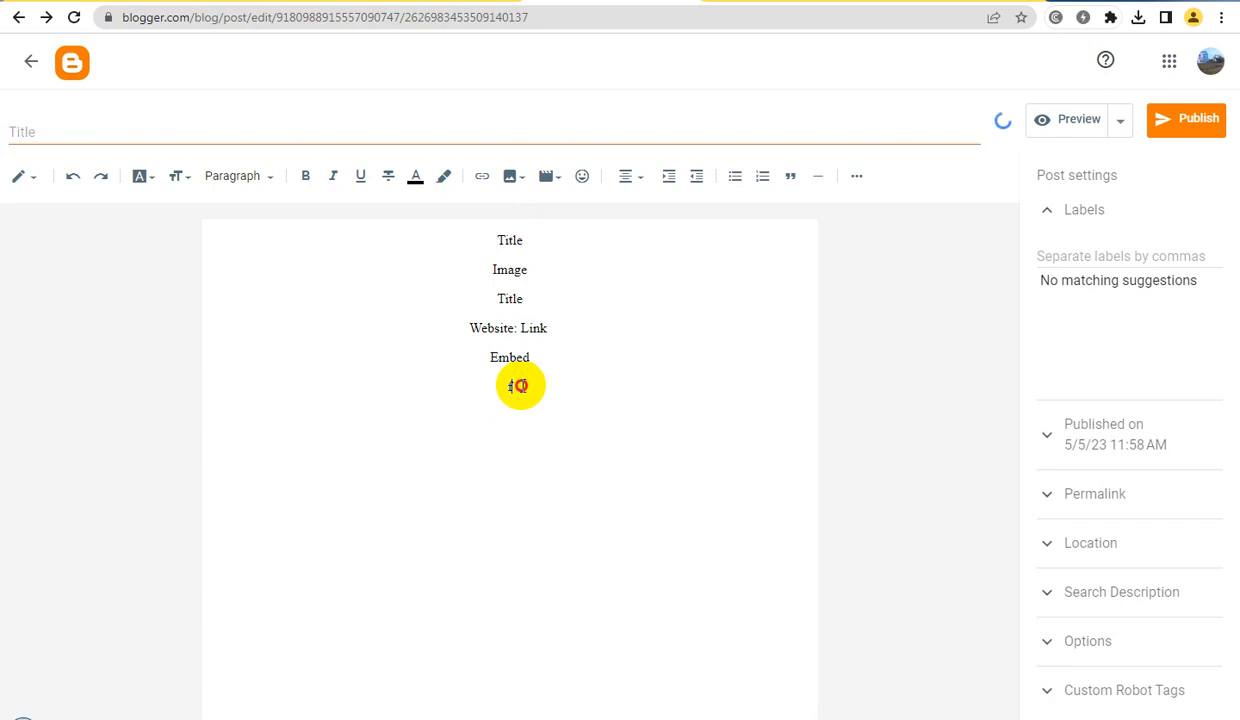
click(630, 177)
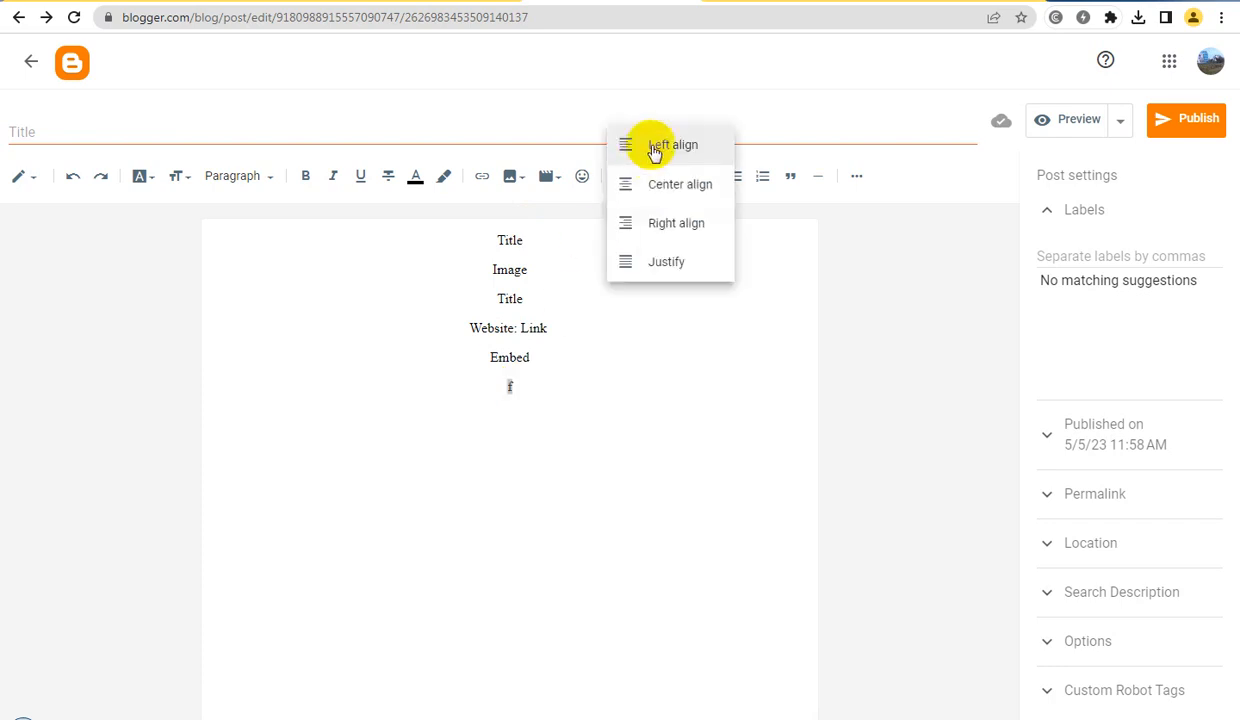
click(655, 147)
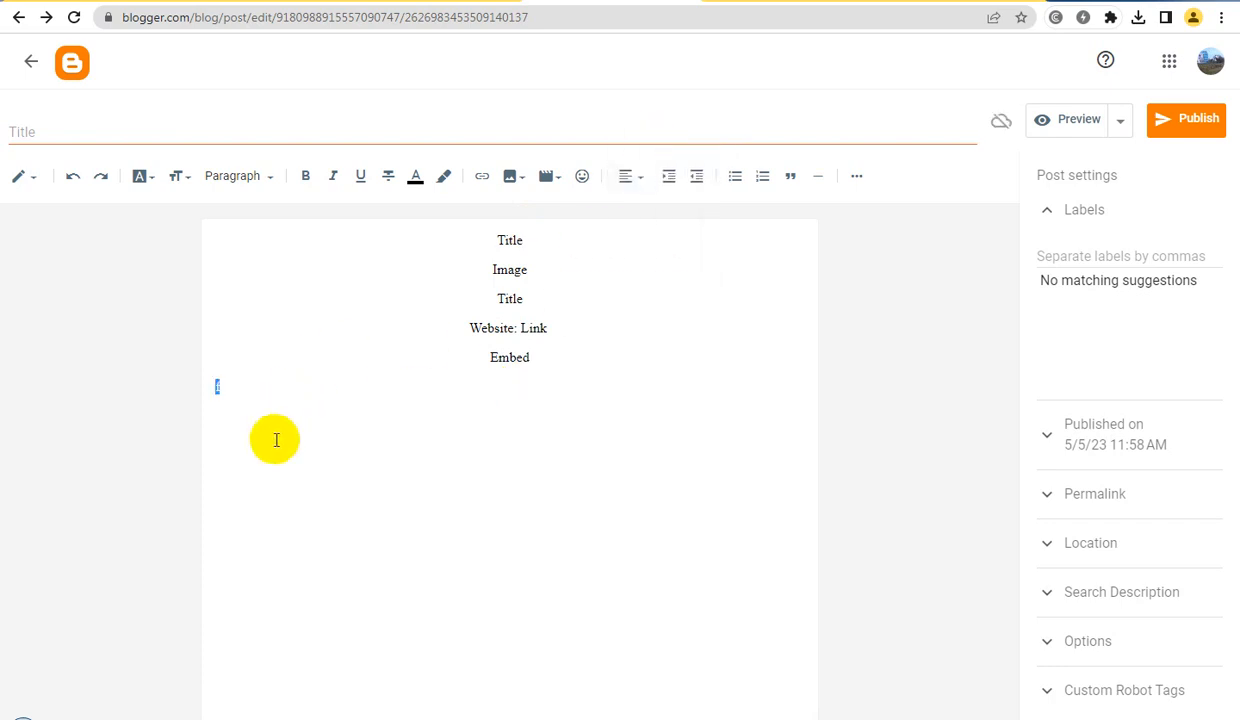
text(Related Keyword Search:)
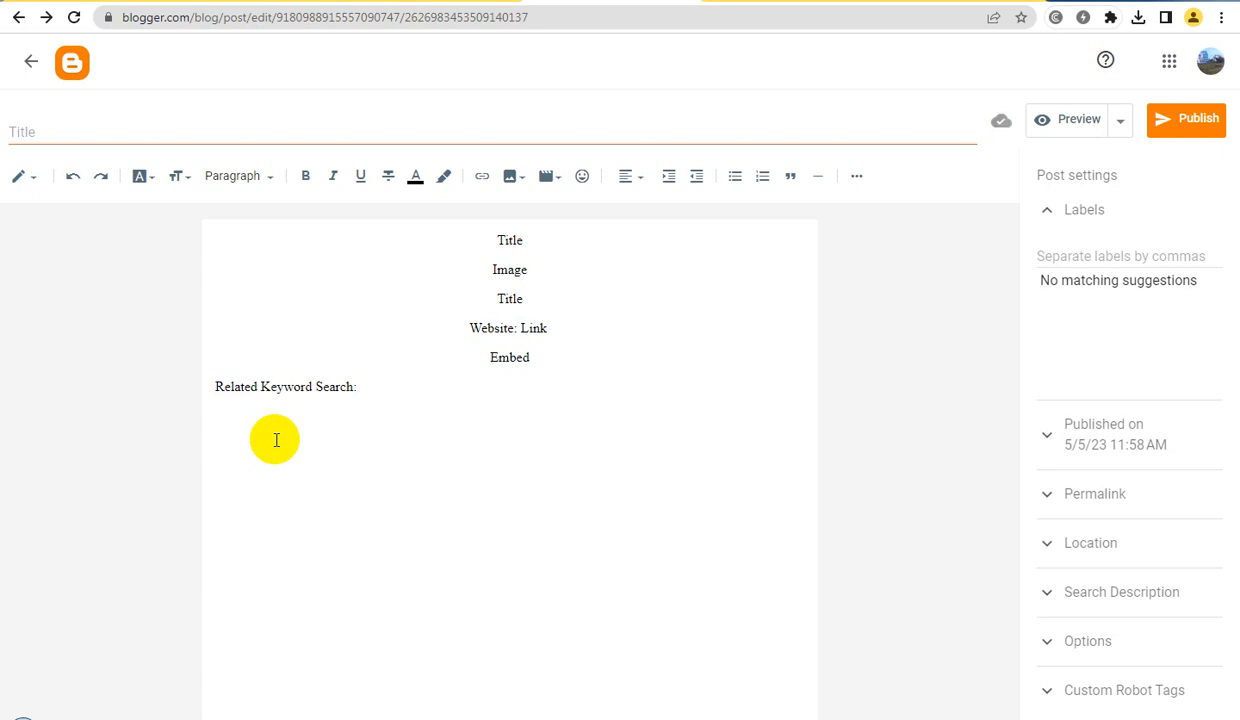
Add the lines "PASTE HERE" and "OTHERS POST HERE1" below "Related Keyword Search:"
text(P)
text(ASTE HERE)
text(OTHERS:)
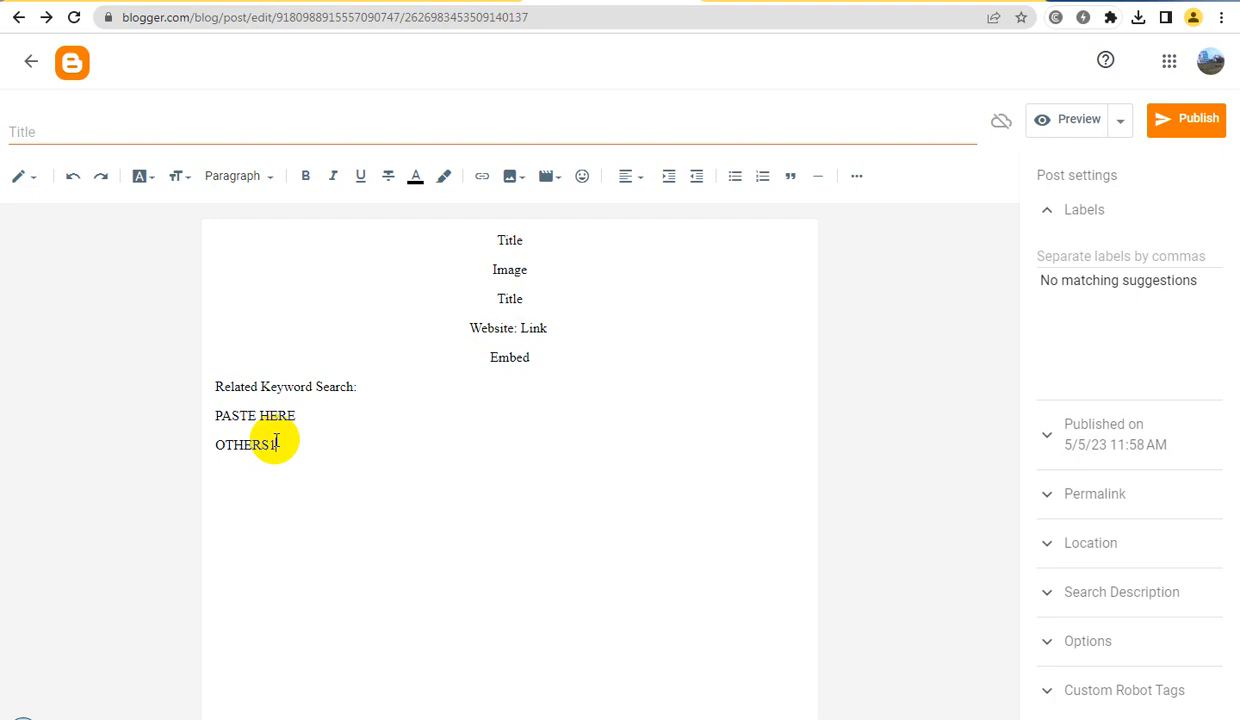
text(S1)
key(BackSpace)
text(POST HERE1)
Duplicate the "OTHERS POST HERE1" line twice below itself, renumbering the copies "OTHERS POST HERE2" and "OTHERS POST HERE3"
triple_click(276, 440)
key(ctrl+c)
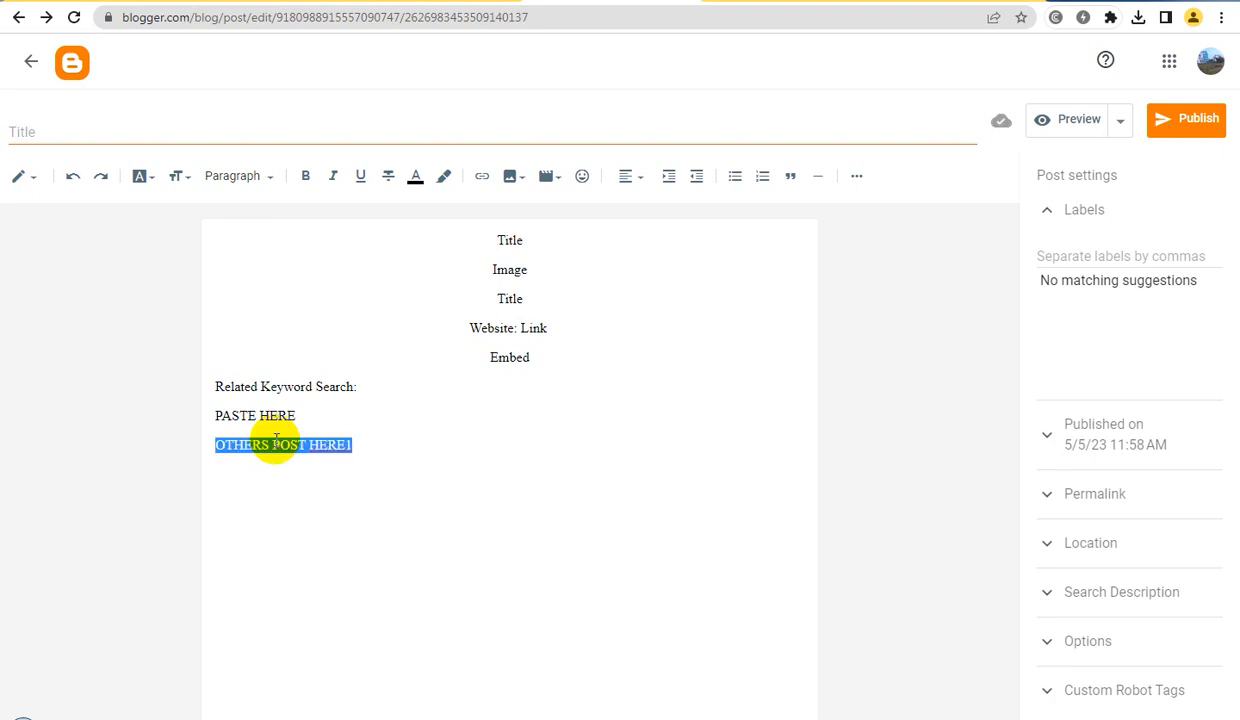
key(Right)
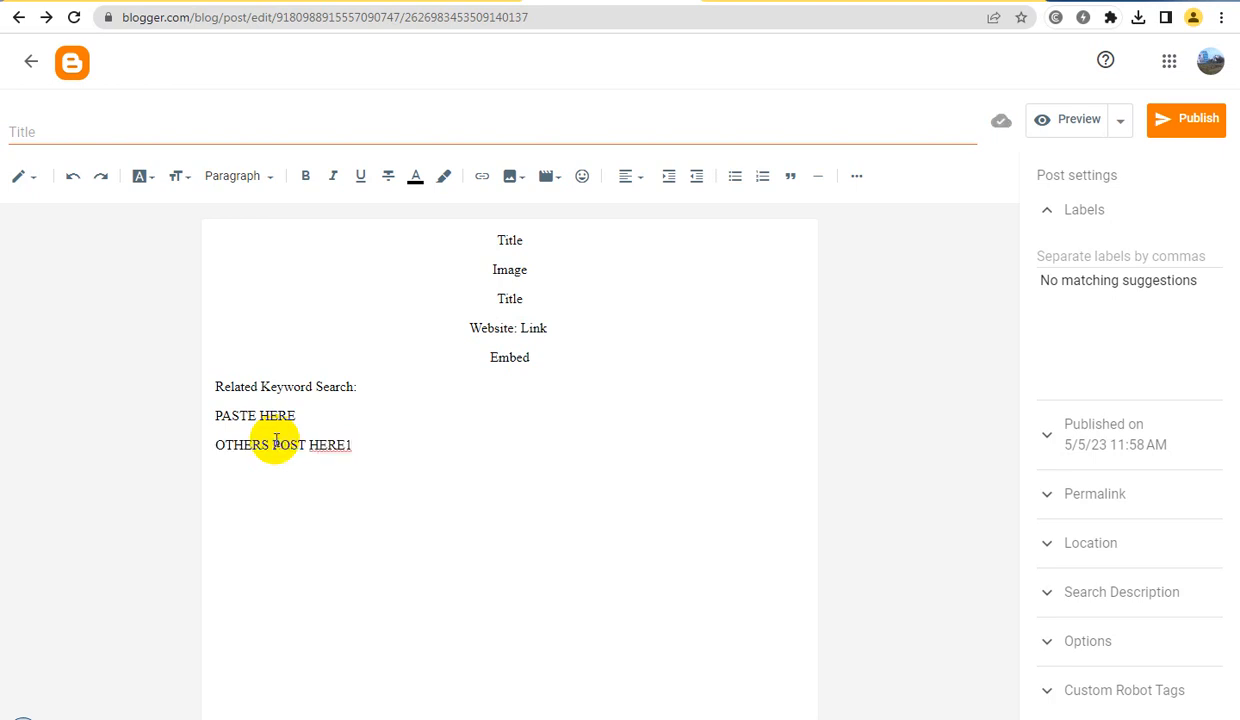
key(Return)
key(ctrl+v)
key(BackSpace)
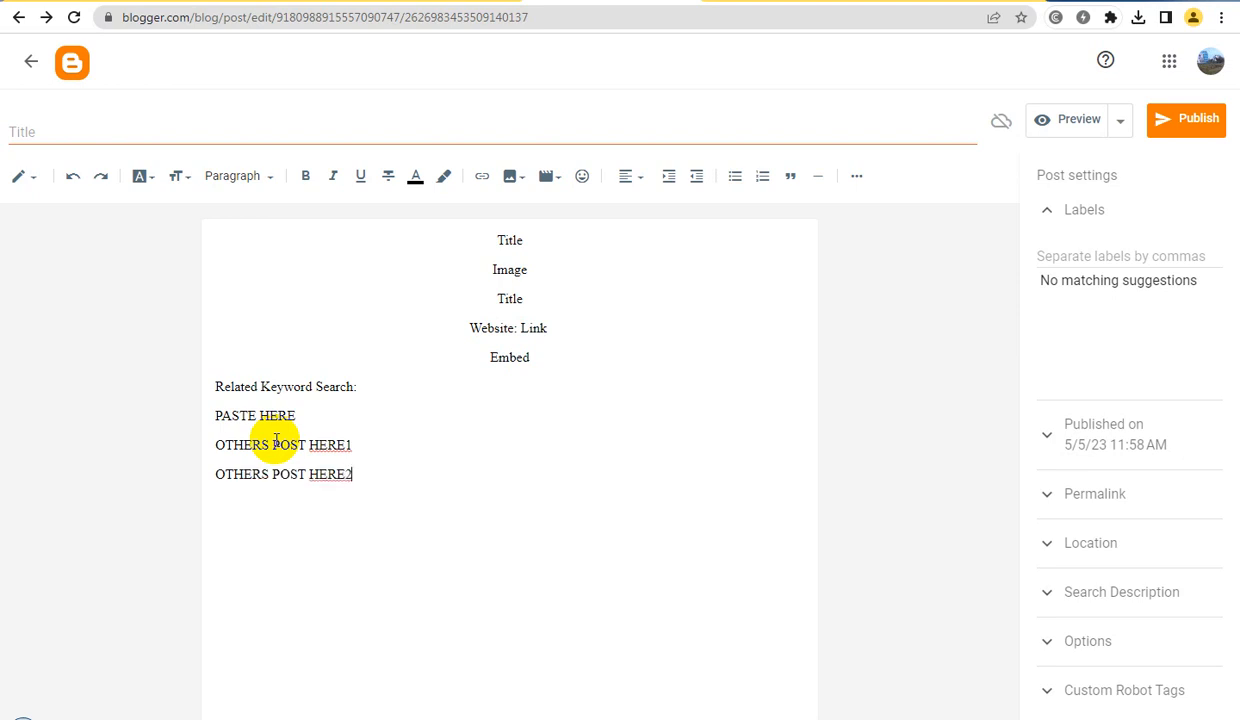
key(Return)
key(ctrl+v)
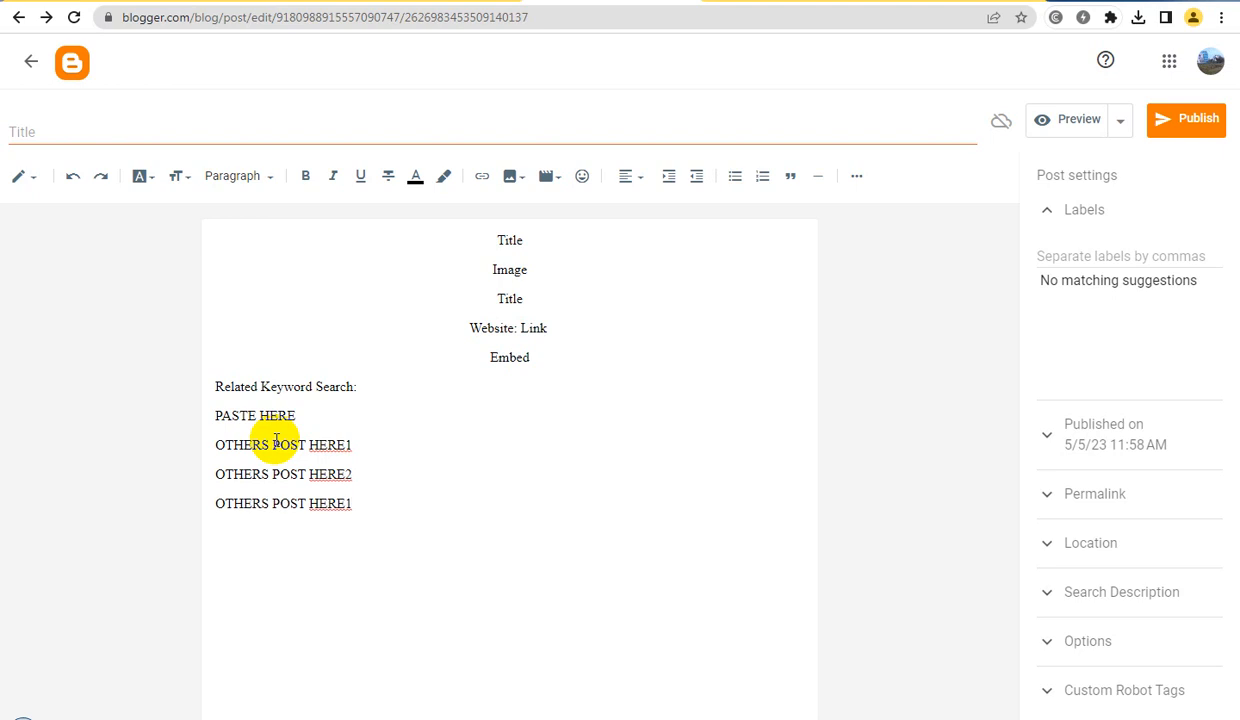
key(BackSpace)
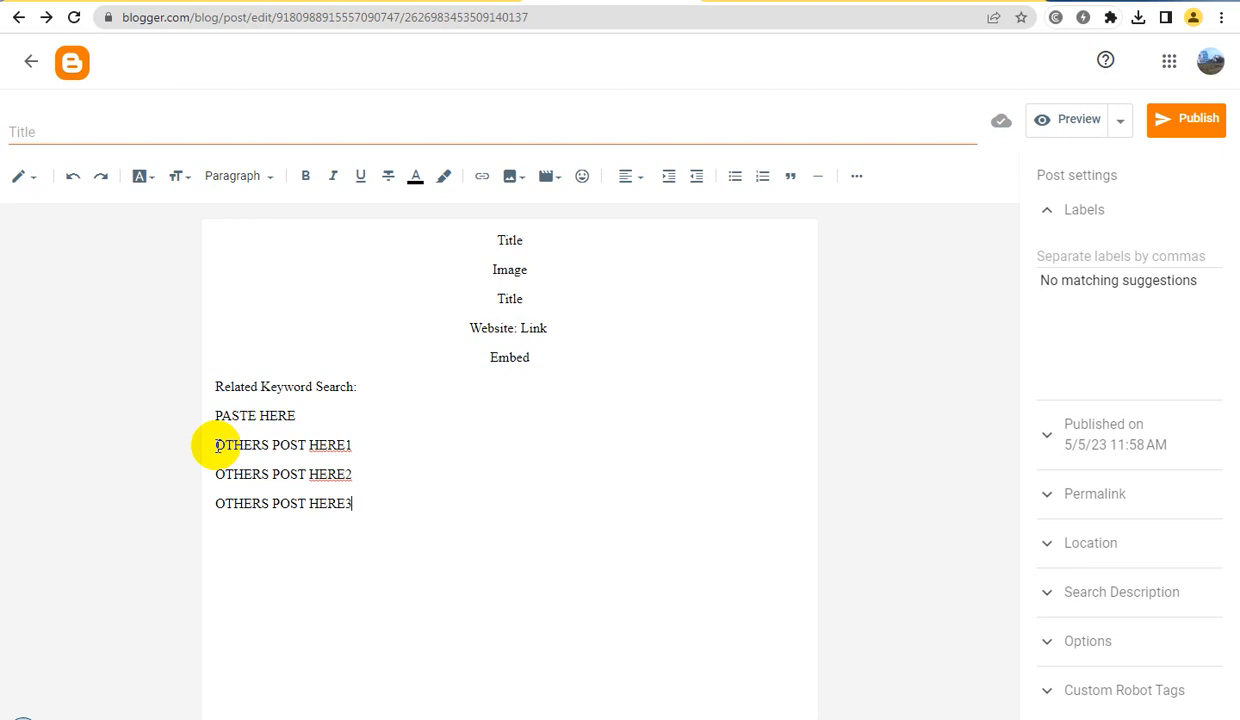
Center-align the three "OTHERS POST HERE" lines
drag(216, 447, 385, 501)
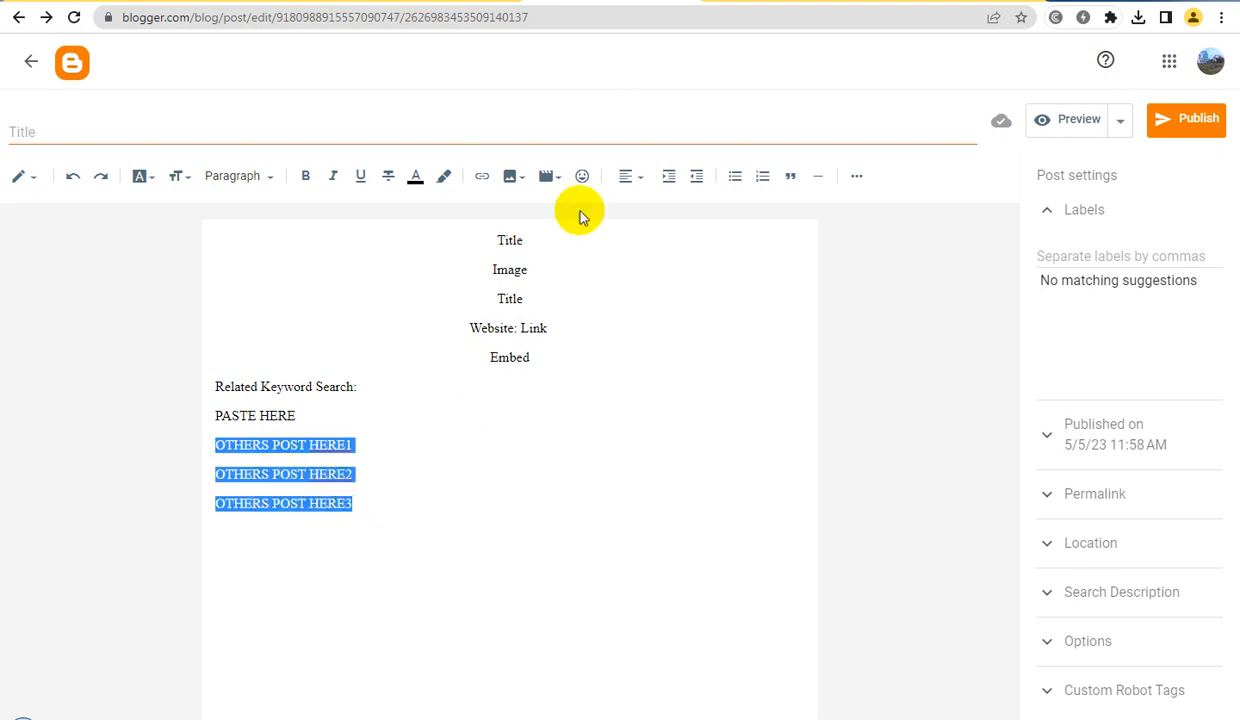
click(630, 176)
click(680, 231)
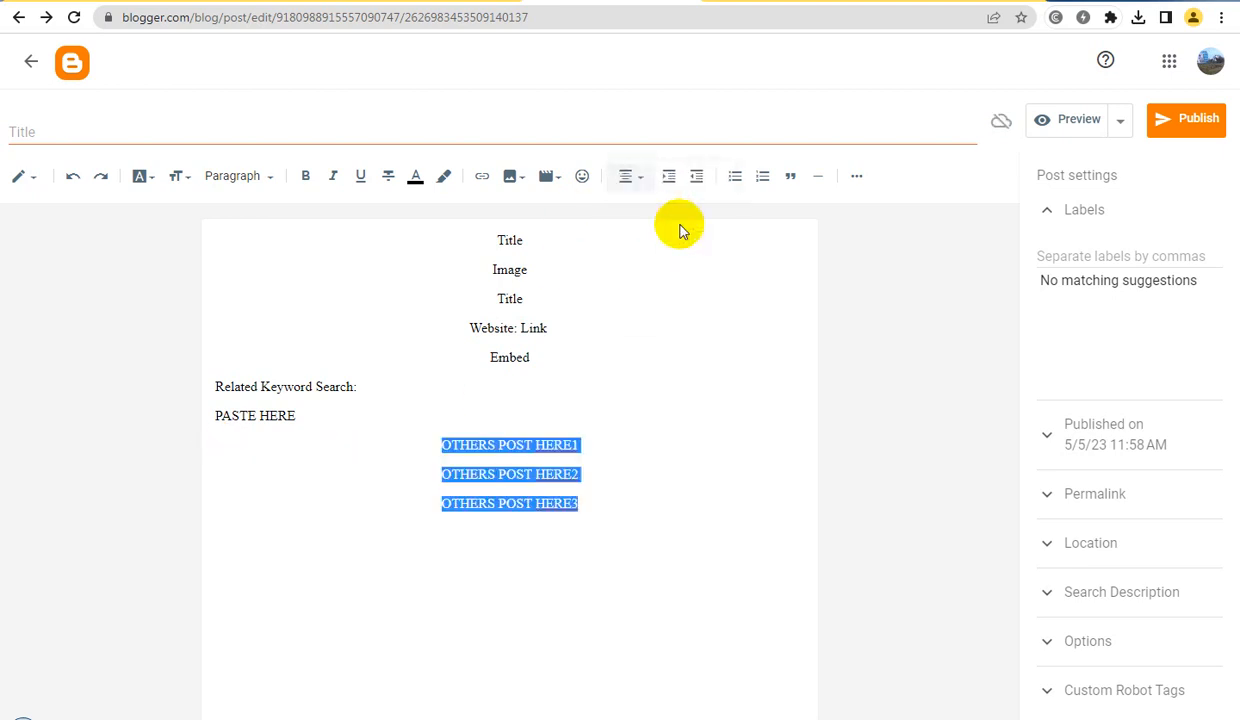
click(503, 474)
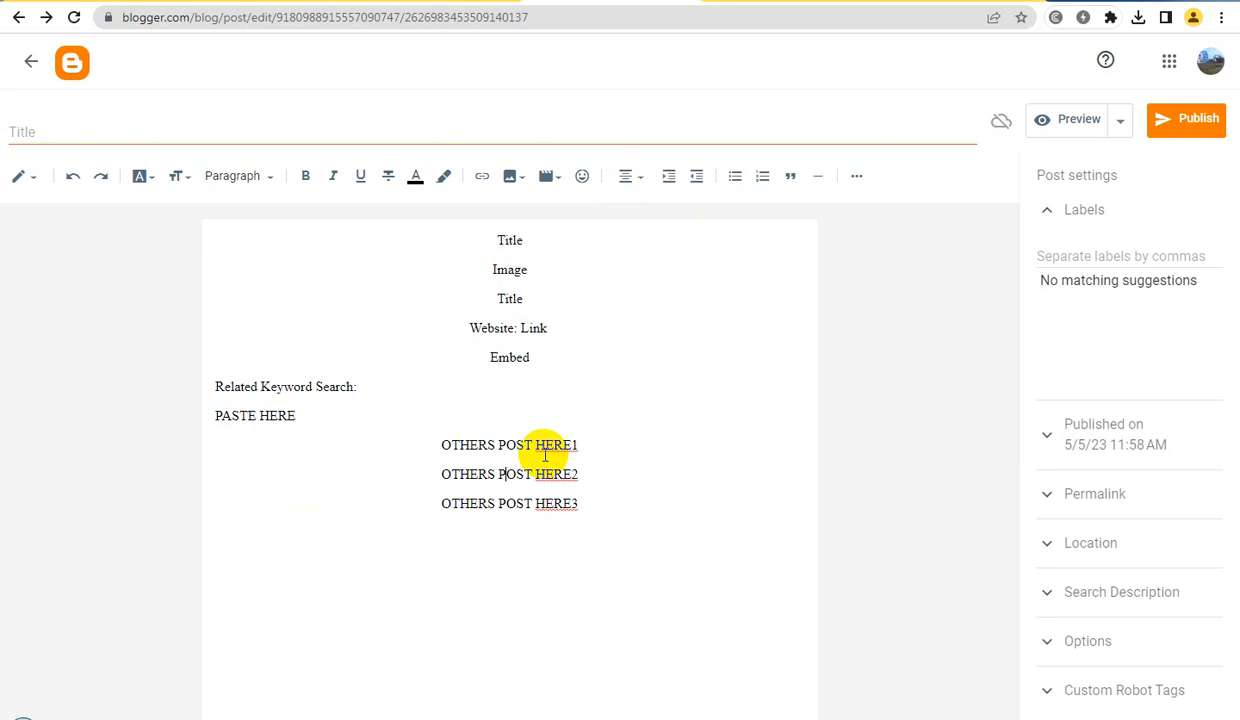
Italicize the "Related Keyword Search:" and "PASTE HERE" lines, and make "Related Keyword Search:" bold as well
click(306, 415)
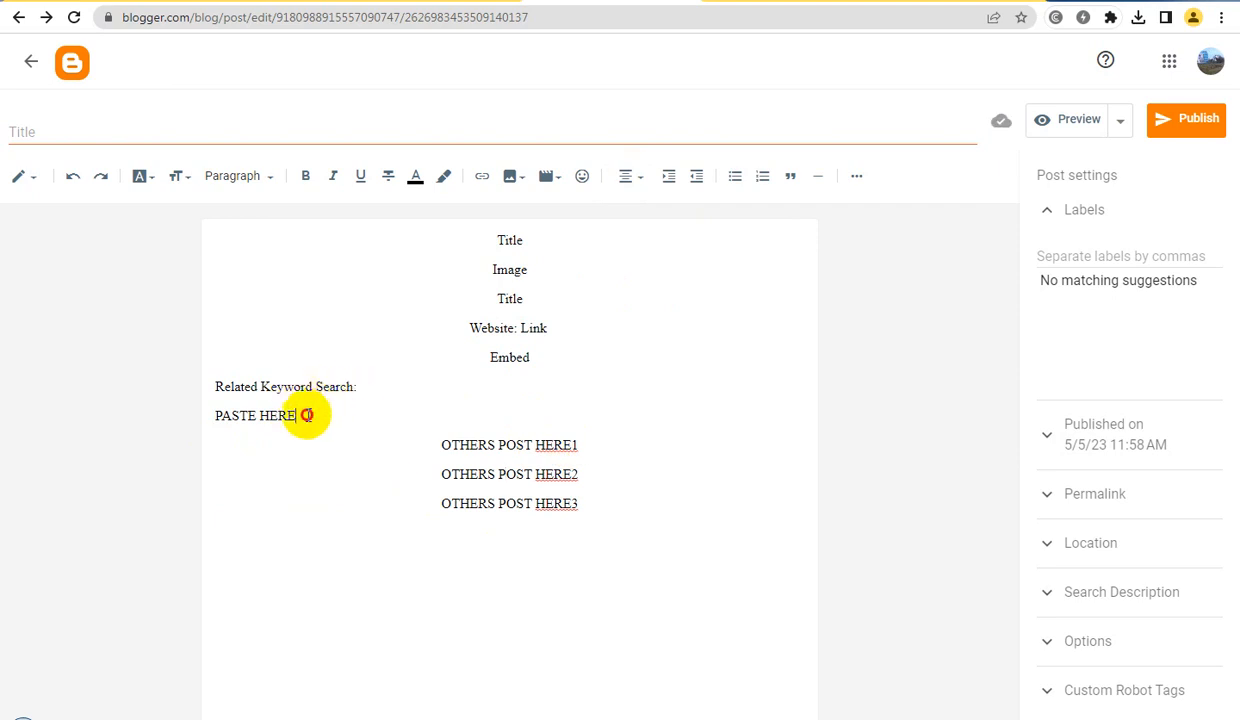
drag(306, 415, 194, 388)
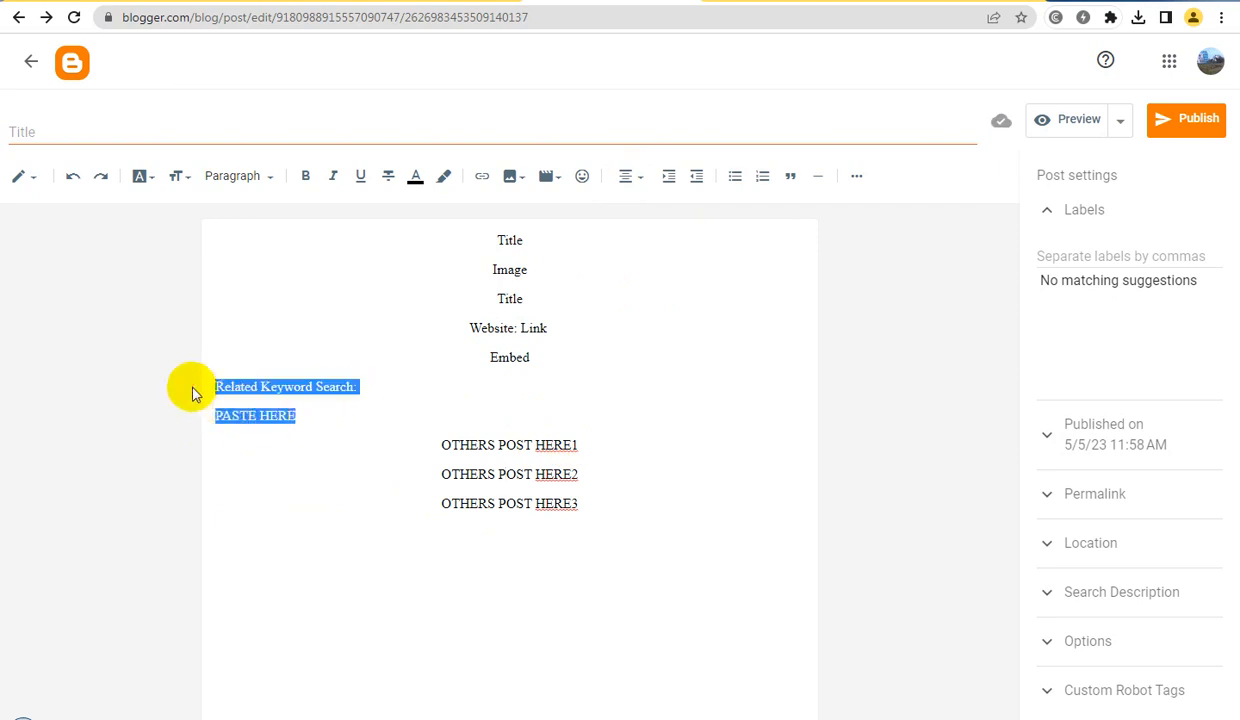
click(332, 178)
click(321, 378)
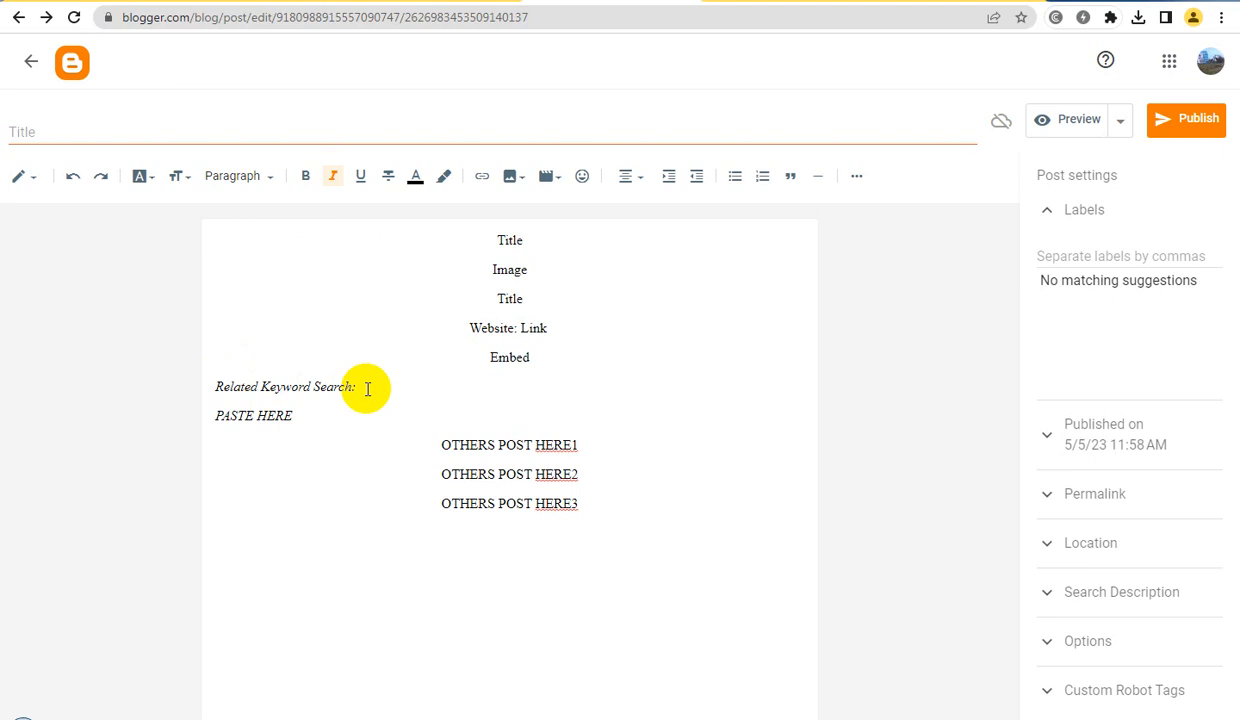
drag(367, 390, 158, 388)
click(306, 177)
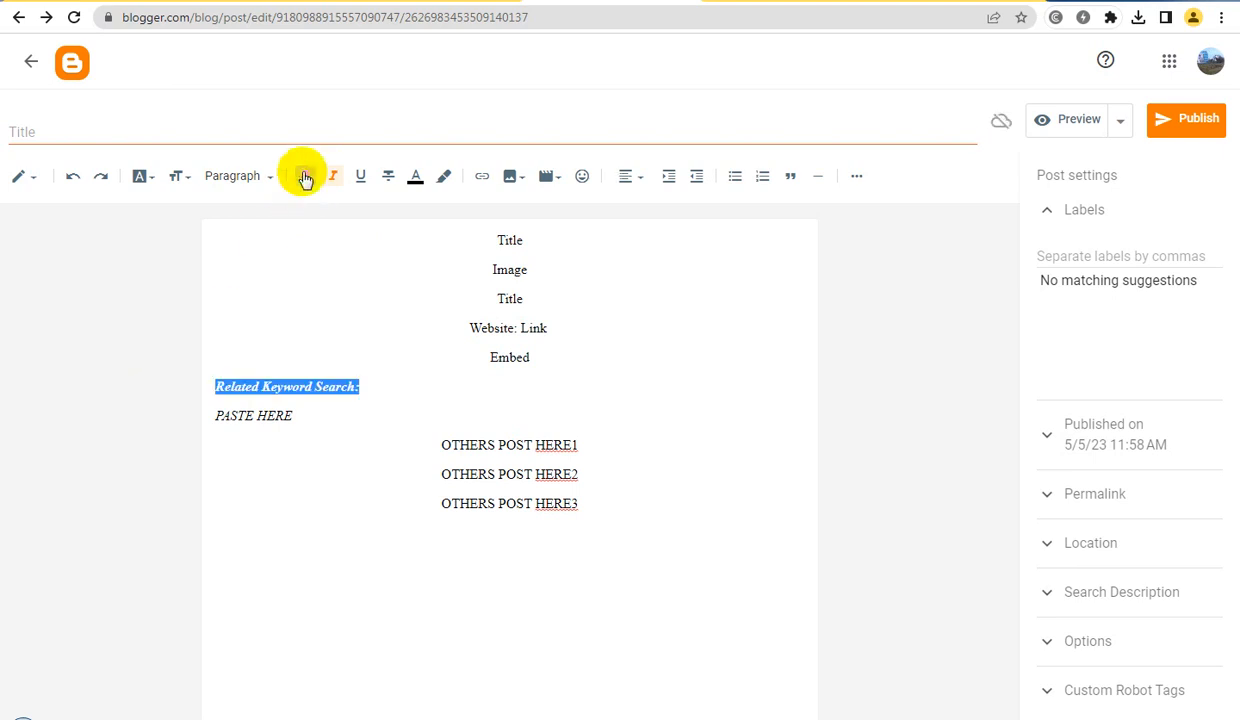
Turn the "PASTE HERE" line into a bulleted list and add an empty second bullet below it
drag(310, 415, 191, 420)
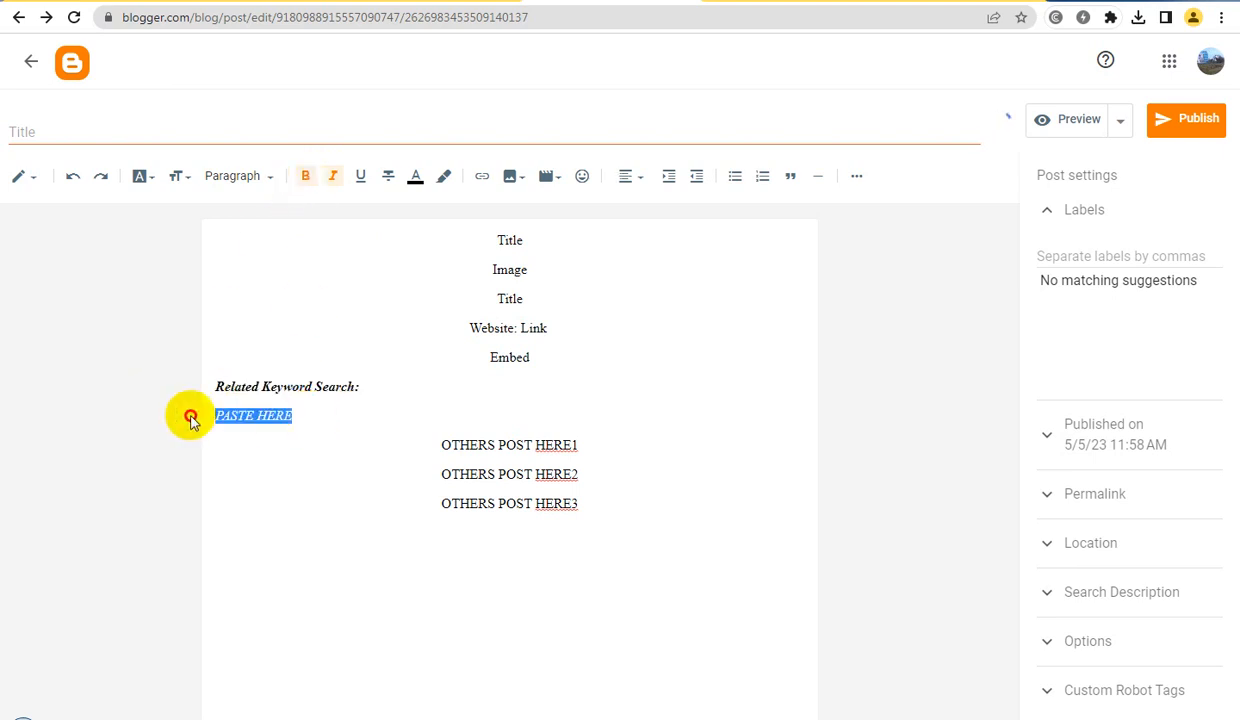
click(734, 176)
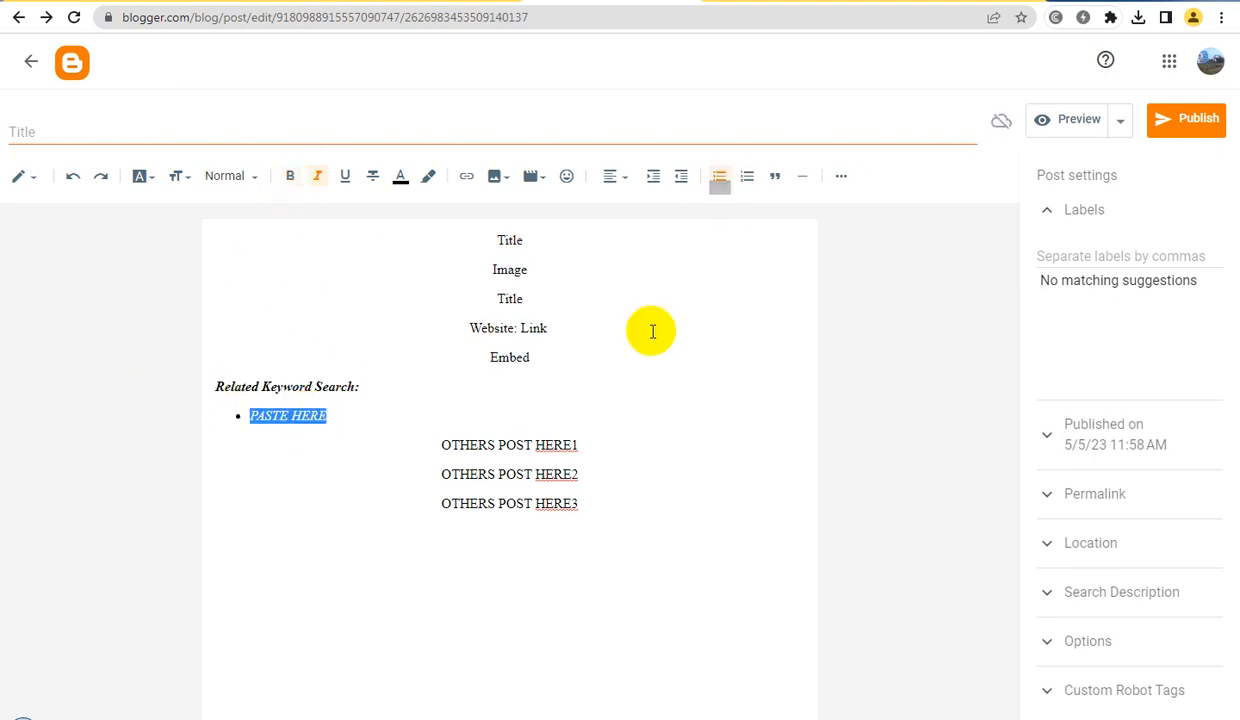
click(534, 451)
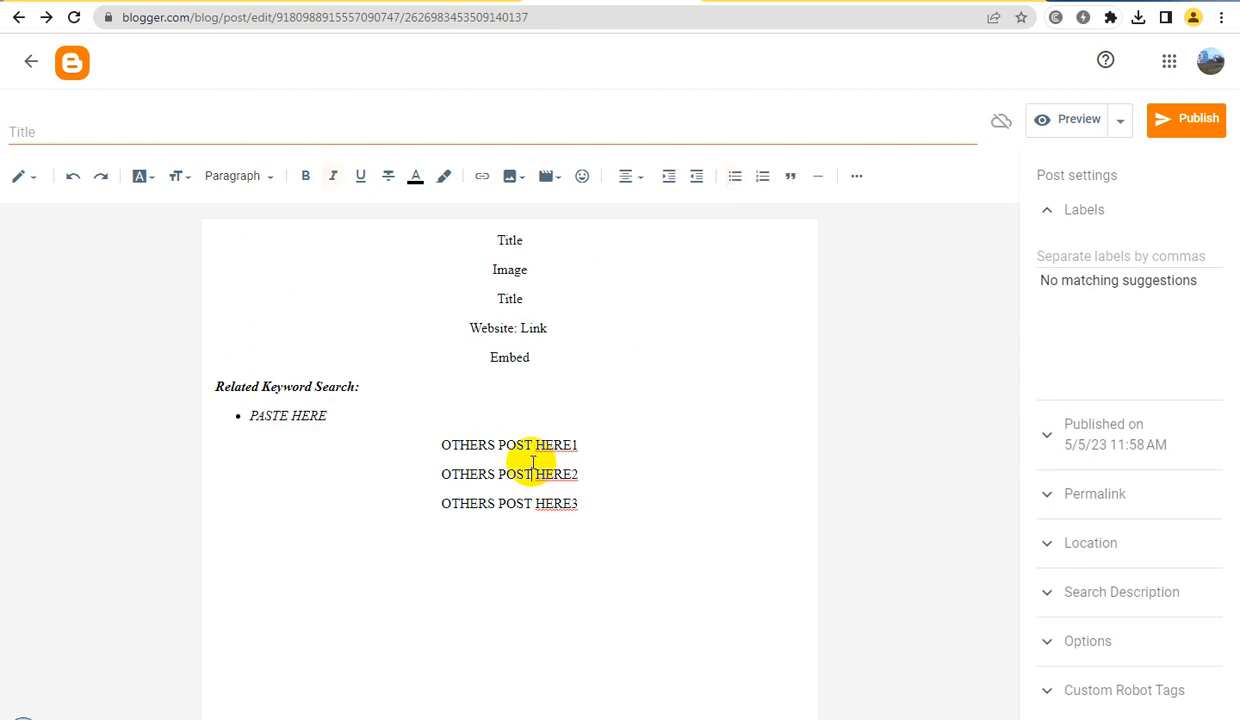
click(349, 410)
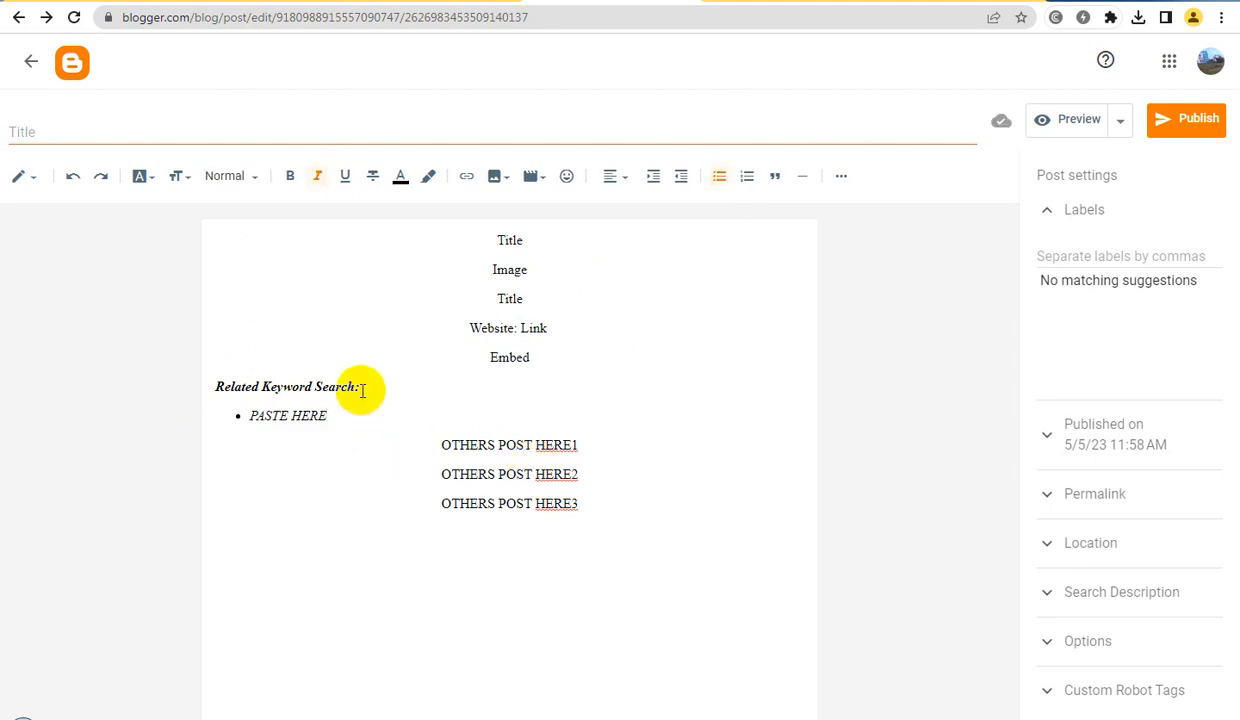
key(Return)
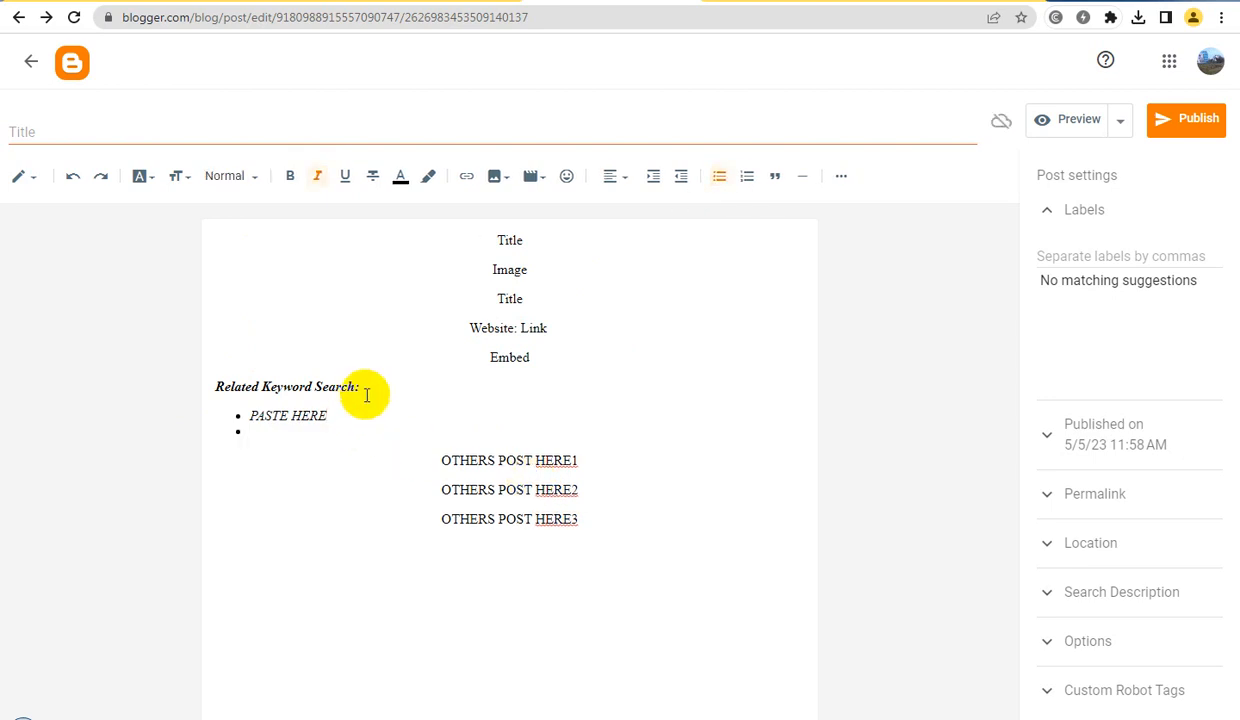
Fill the empty second bullet with "PASTE HERE" and add a third bullet with the same text
text(PASTE HERE)
key(Return)
text(PAS)
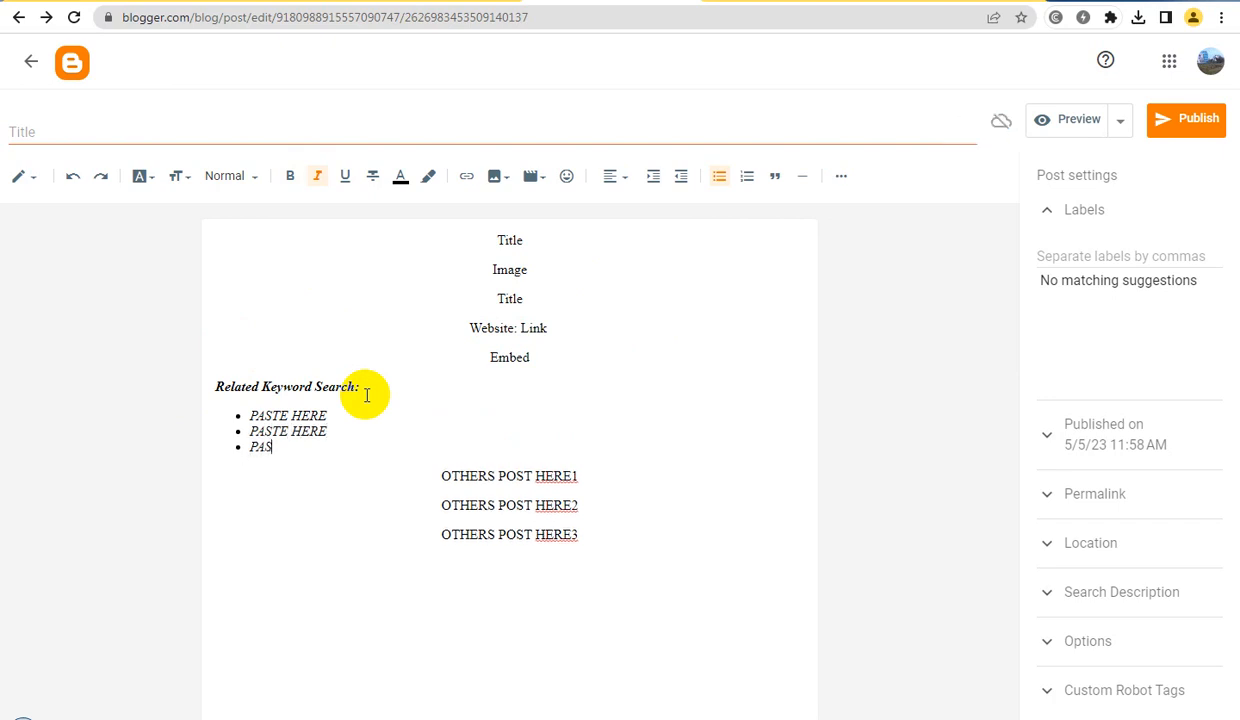
text(TE HERE)
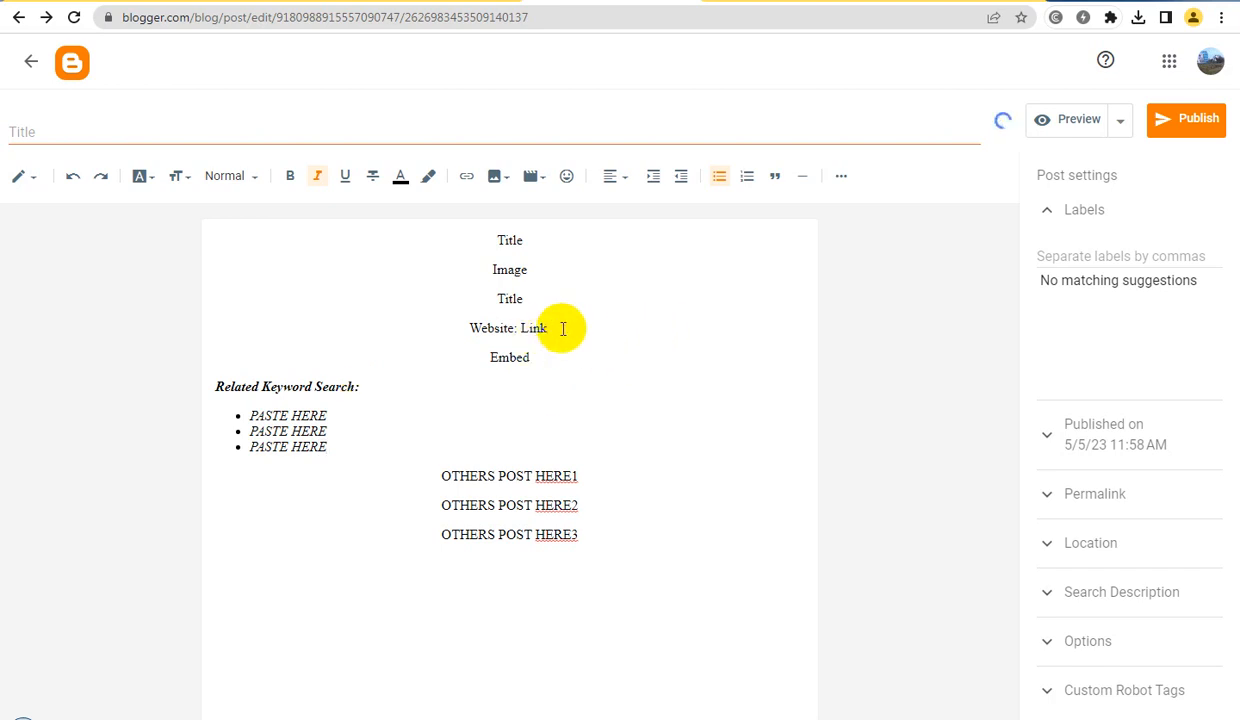
Make the "Website: Link" line bold and set its text size to Large
drag(563, 328, 435, 332)
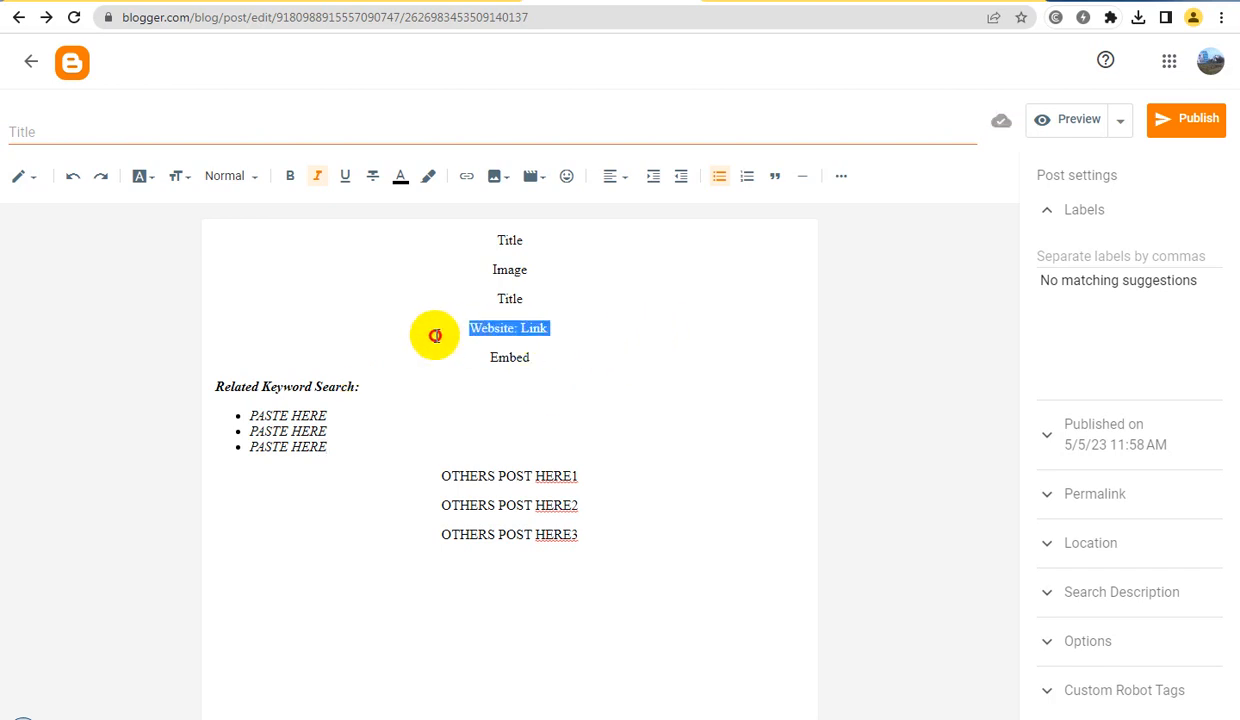
click(304, 180)
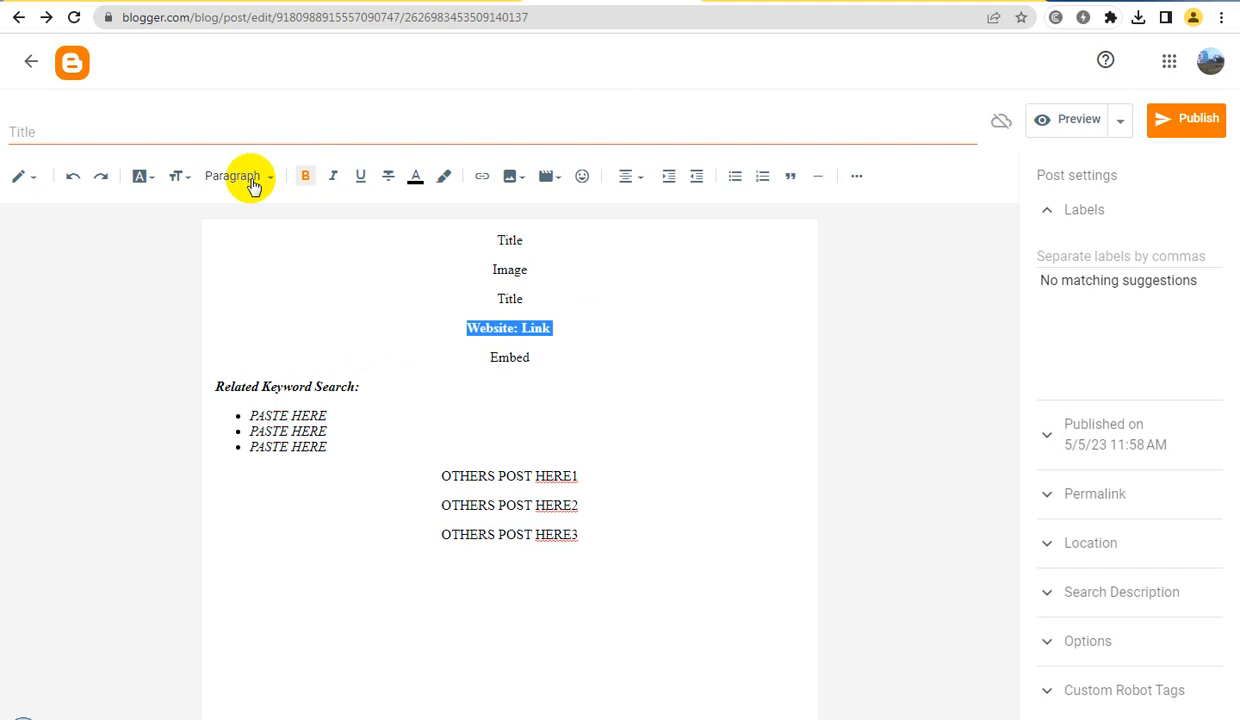
click(178, 176)
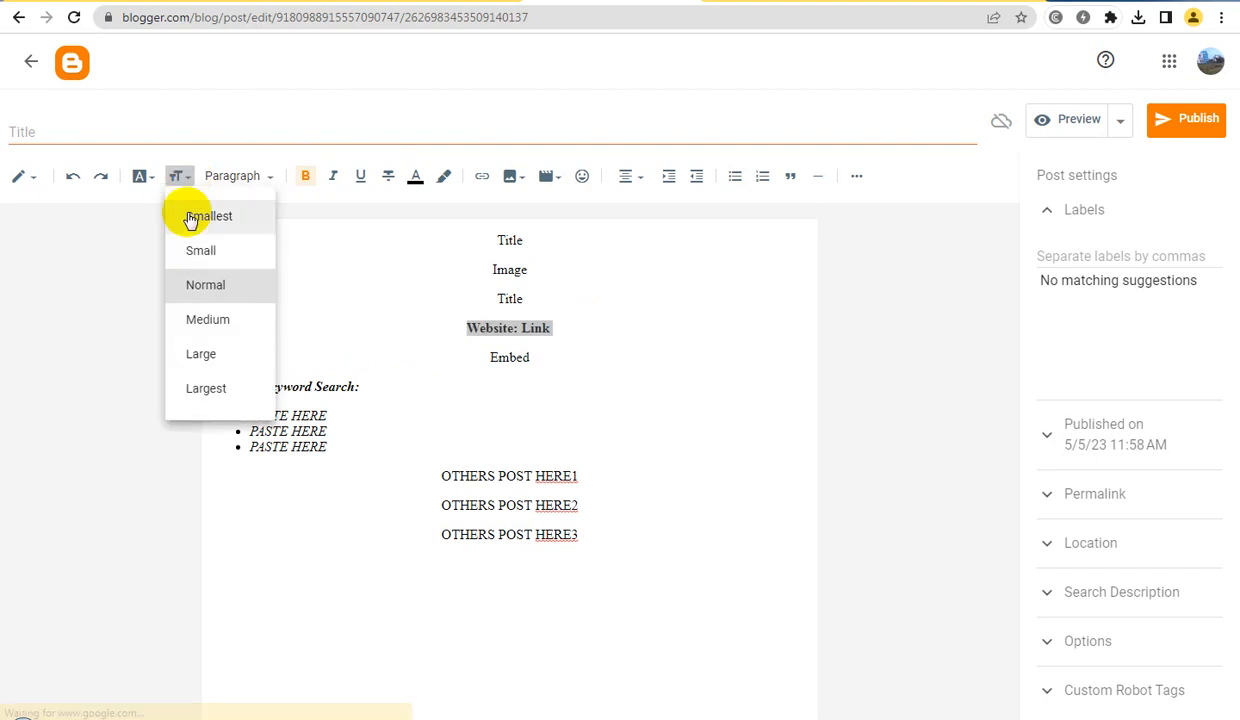
click(208, 356)
click(550, 332)
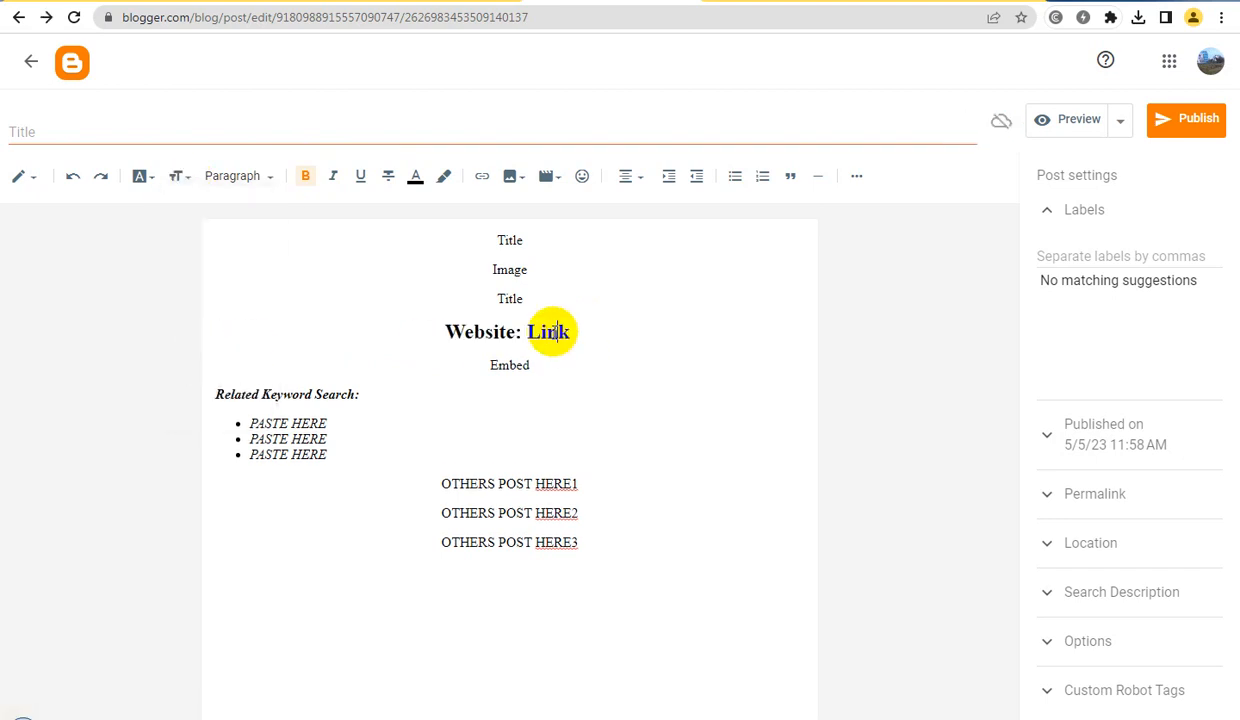
Make the "Title" line above "Website: Link" bold and set its text size to Large
drag(535, 300, 470, 304)
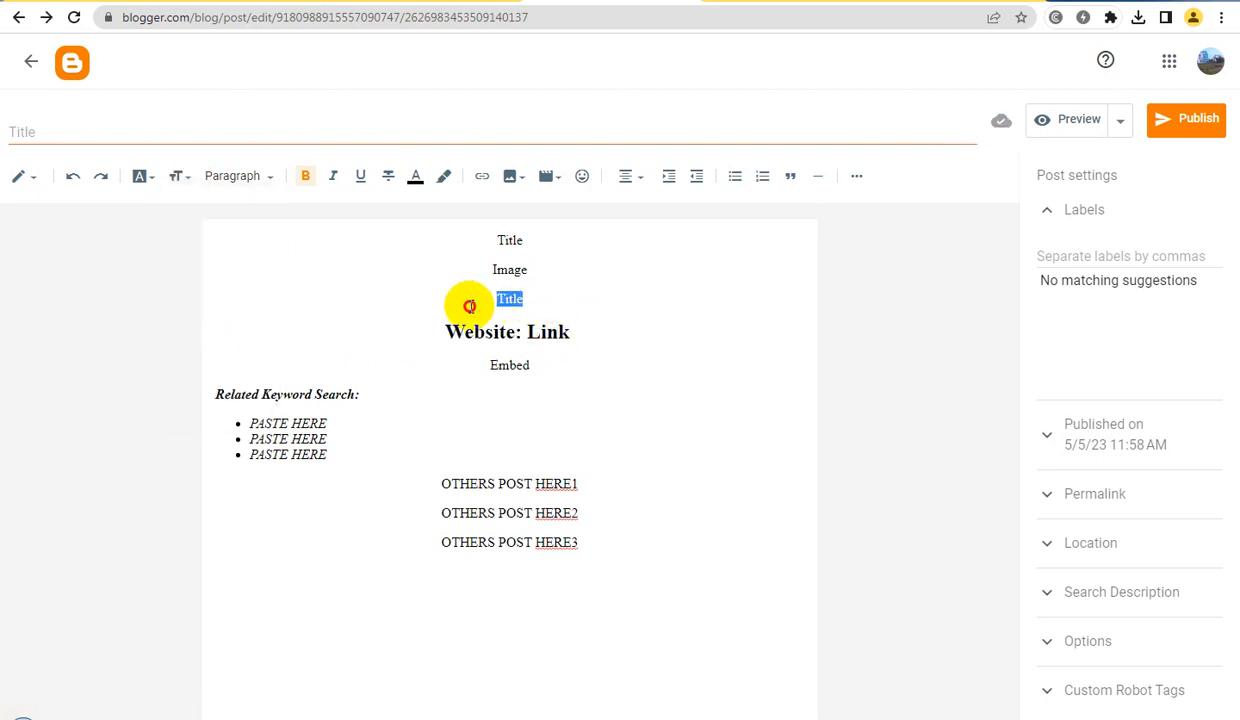
click(304, 180)
click(183, 183)
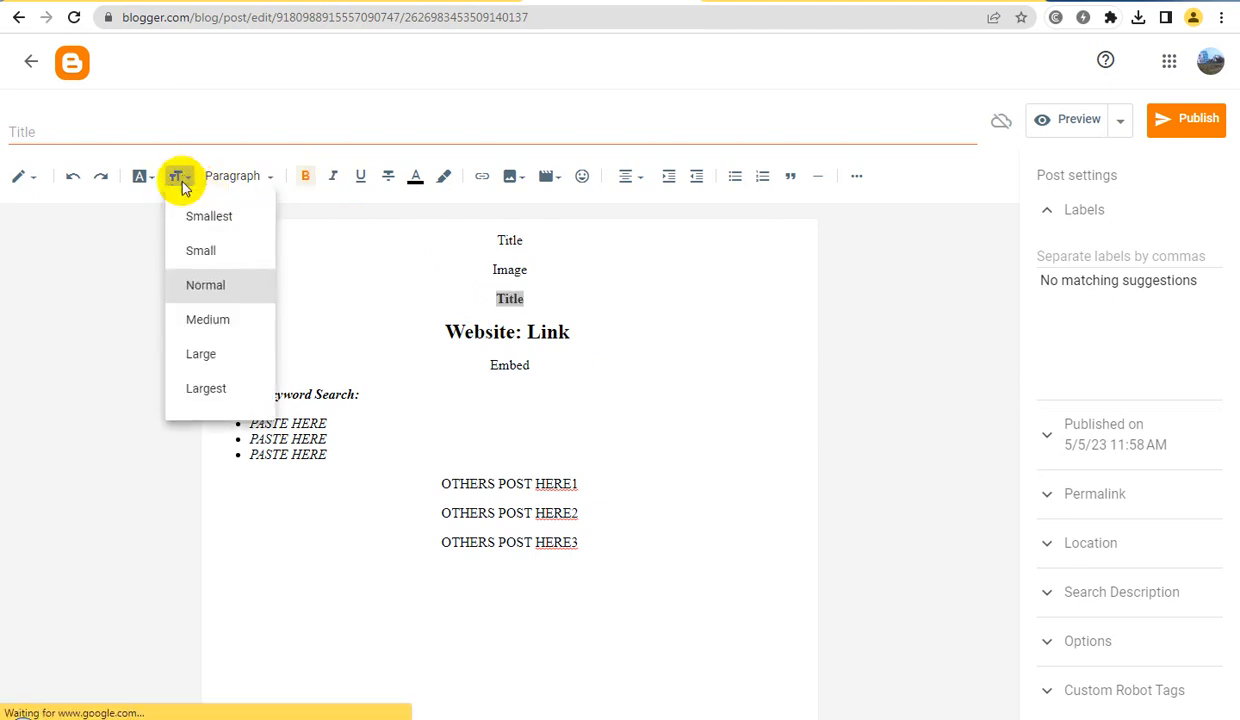
click(207, 355)
click(478, 347)
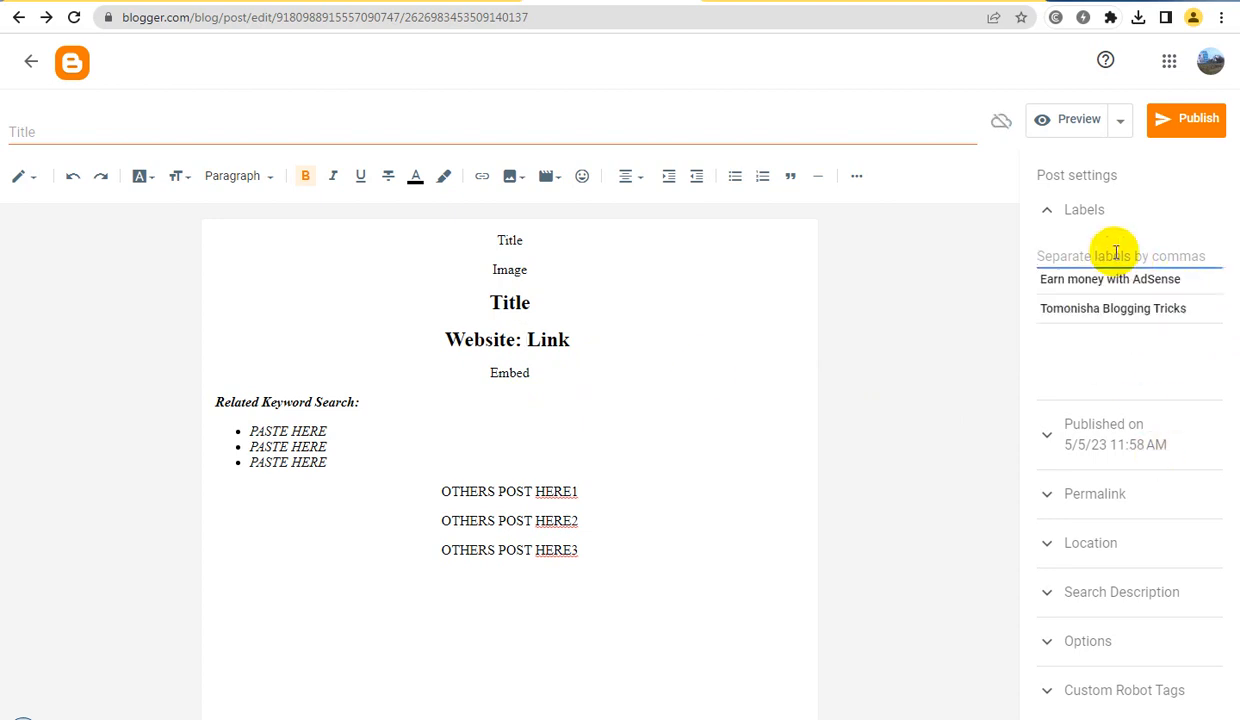
Label the post "Tomonisha Blogging Tricks" and set its custom robot tags to all and noodp, with default switched off
click(1112, 313)
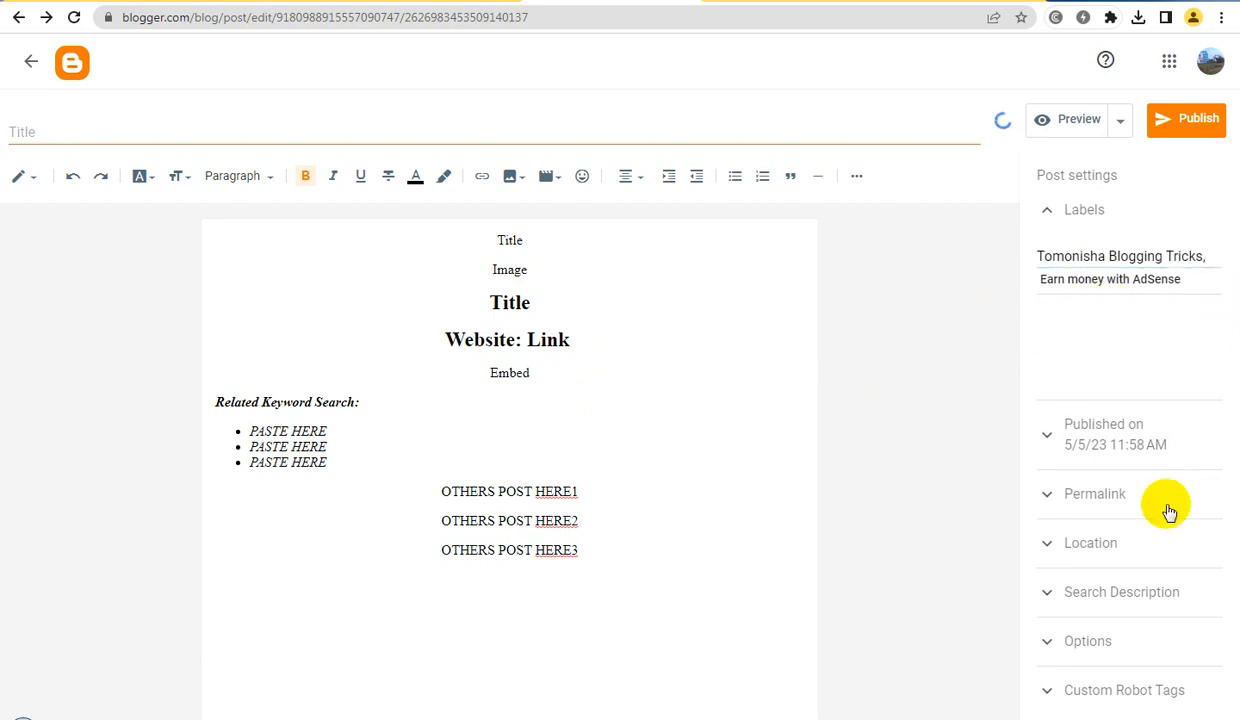
click(1138, 592)
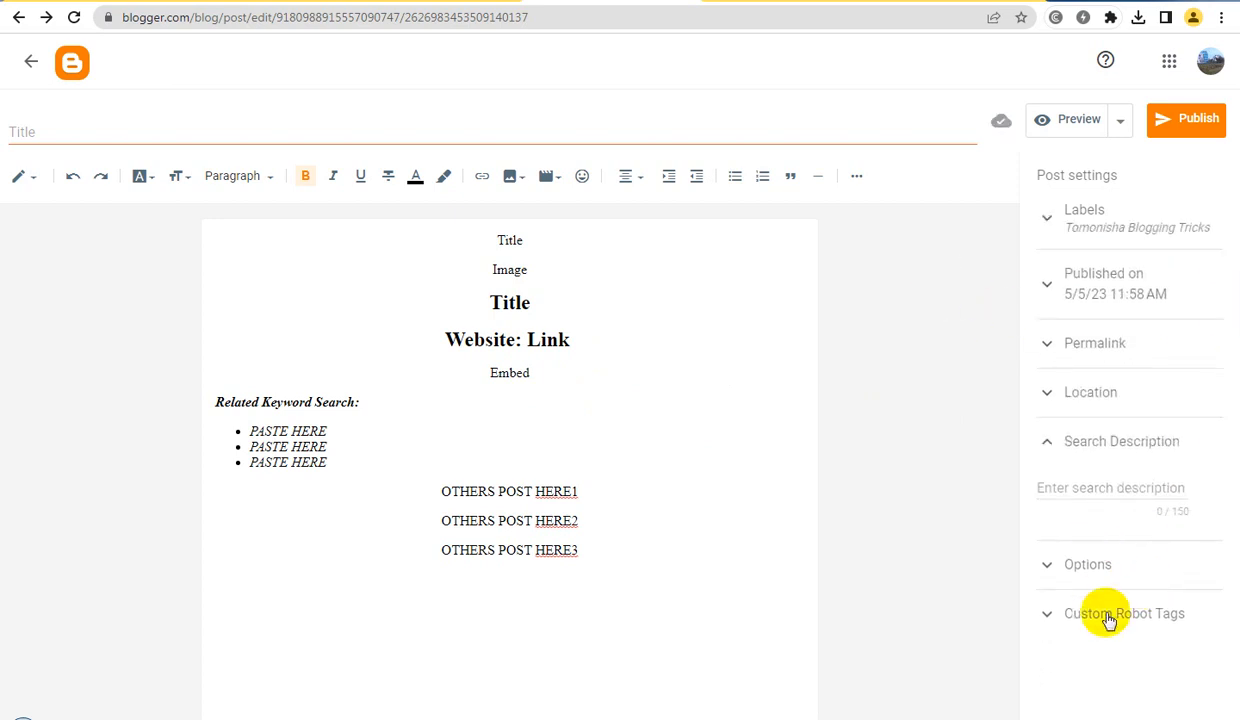
click(1112, 614)
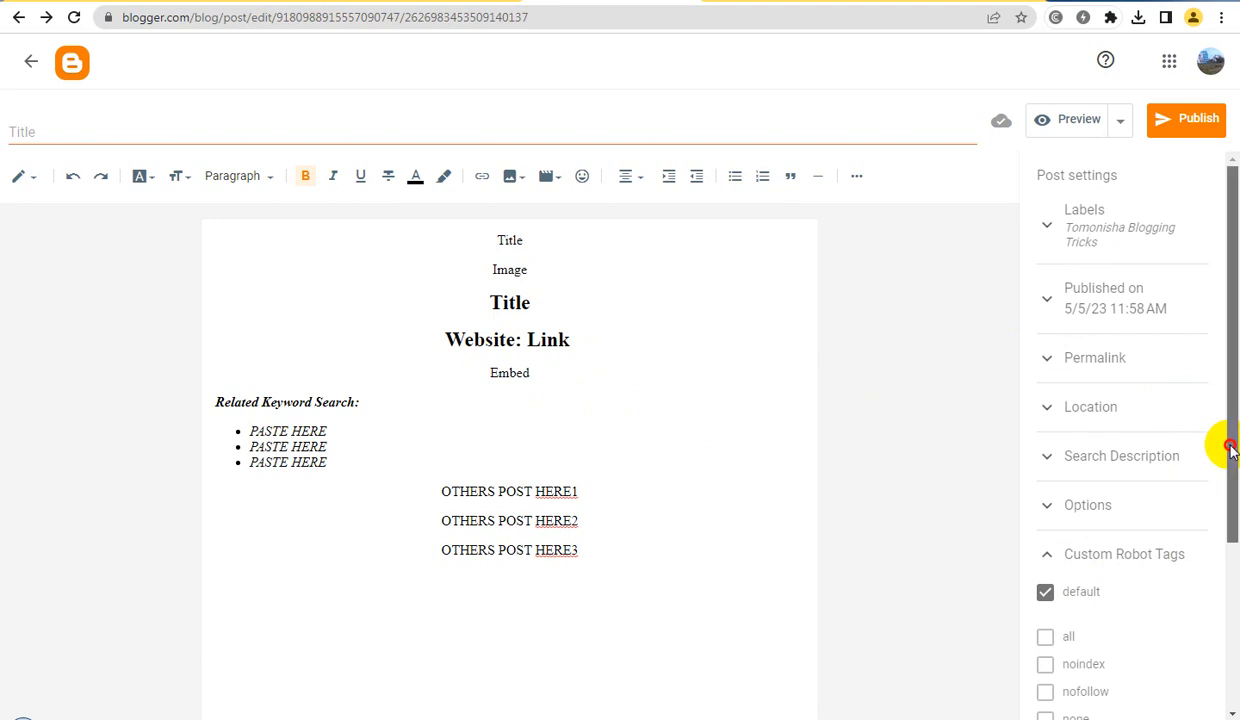
drag(1226, 451, 1228, 631)
click(1045, 342)
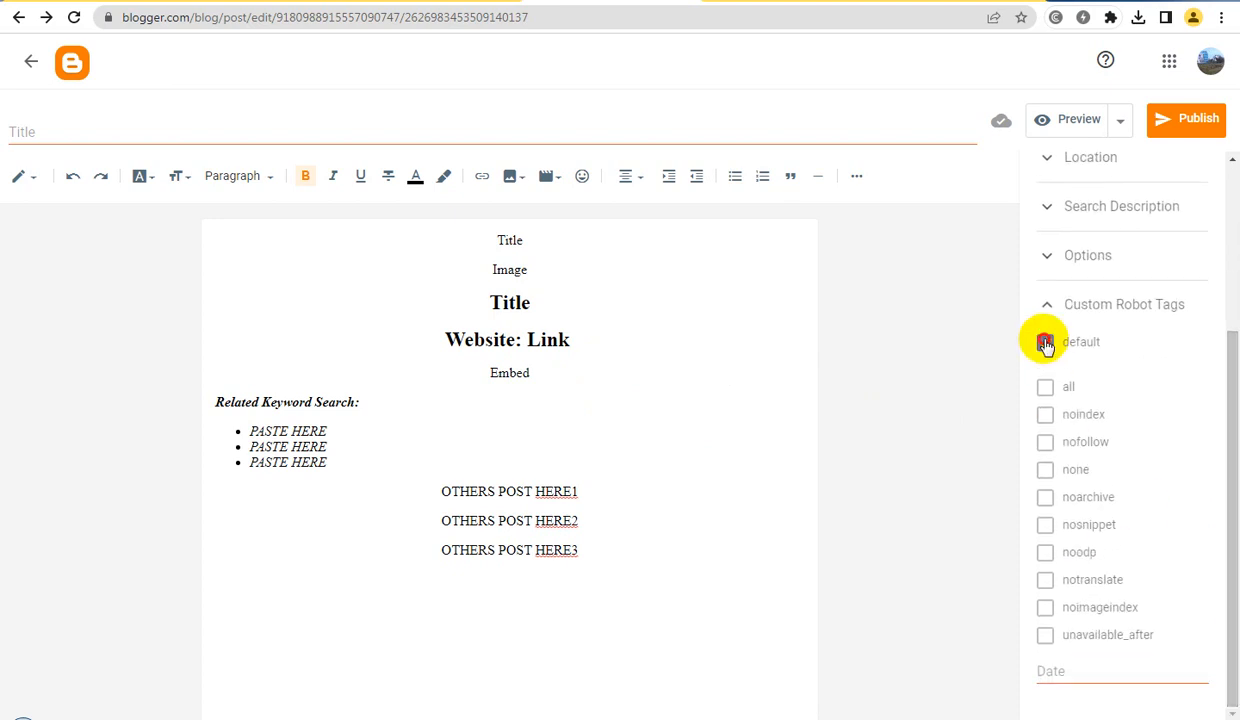
click(1045, 388)
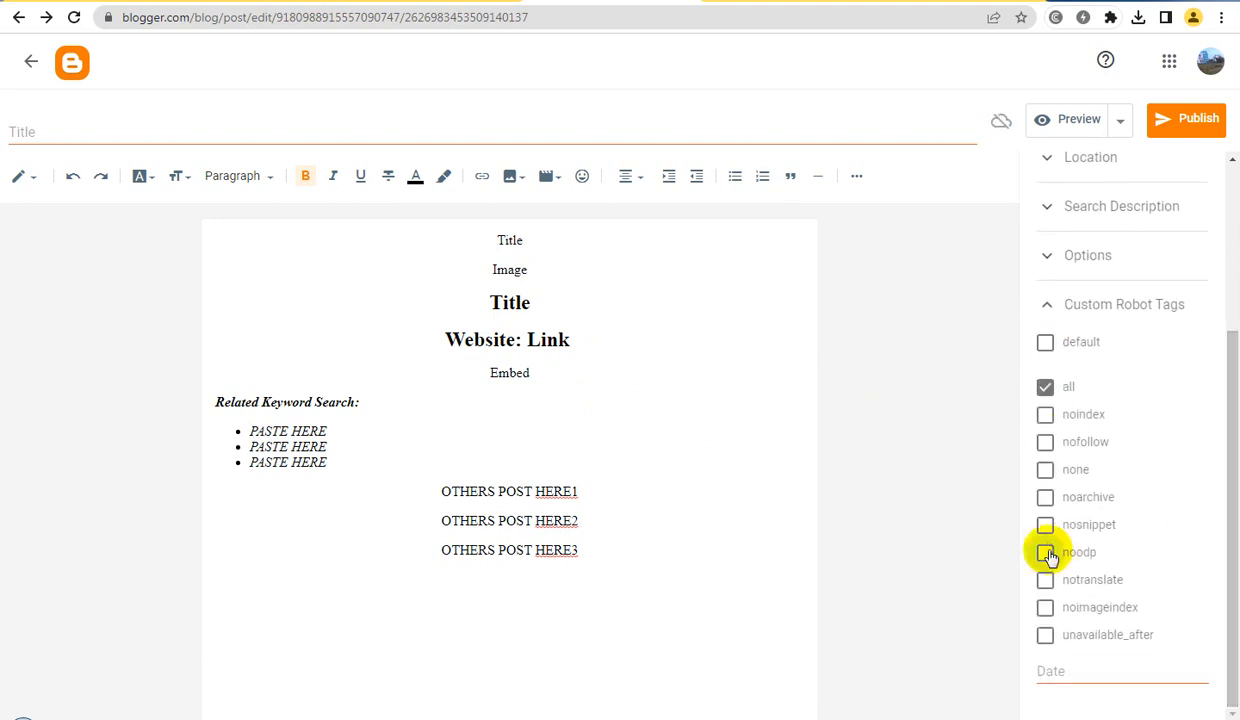
click(1045, 553)
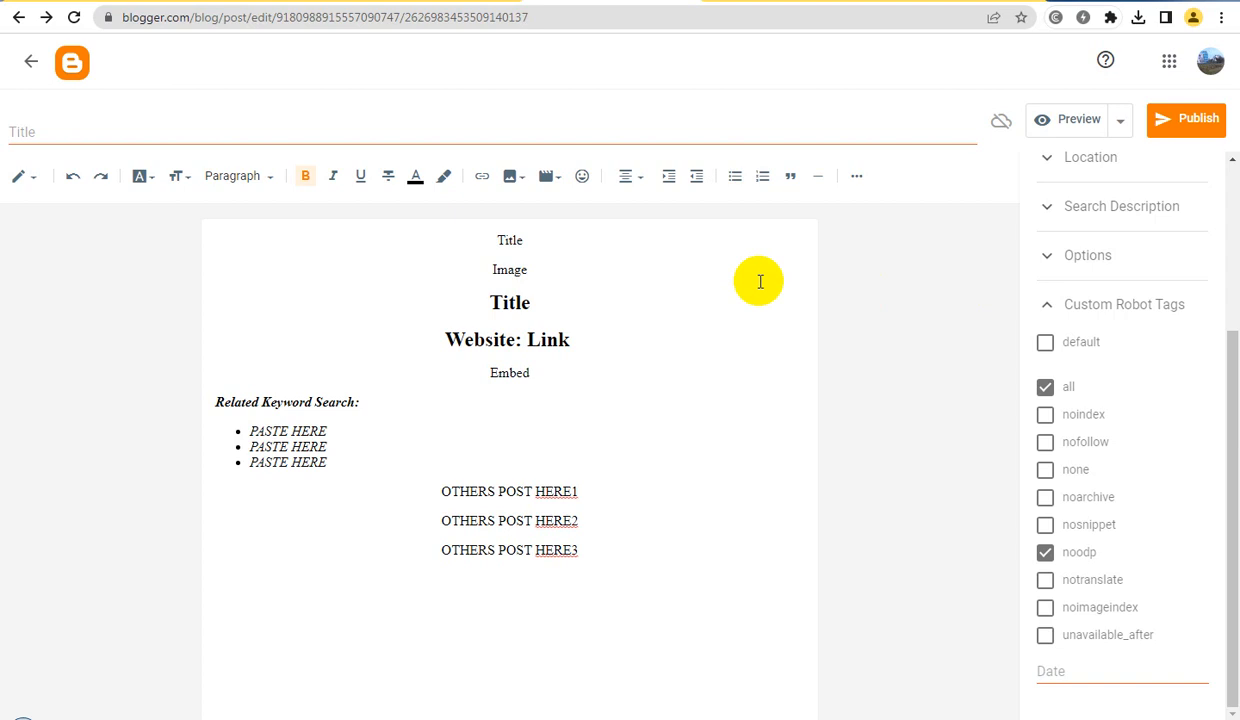
Title the post "DEMO POST TEMPLATE FOR BLOGGER"
click(339, 133)
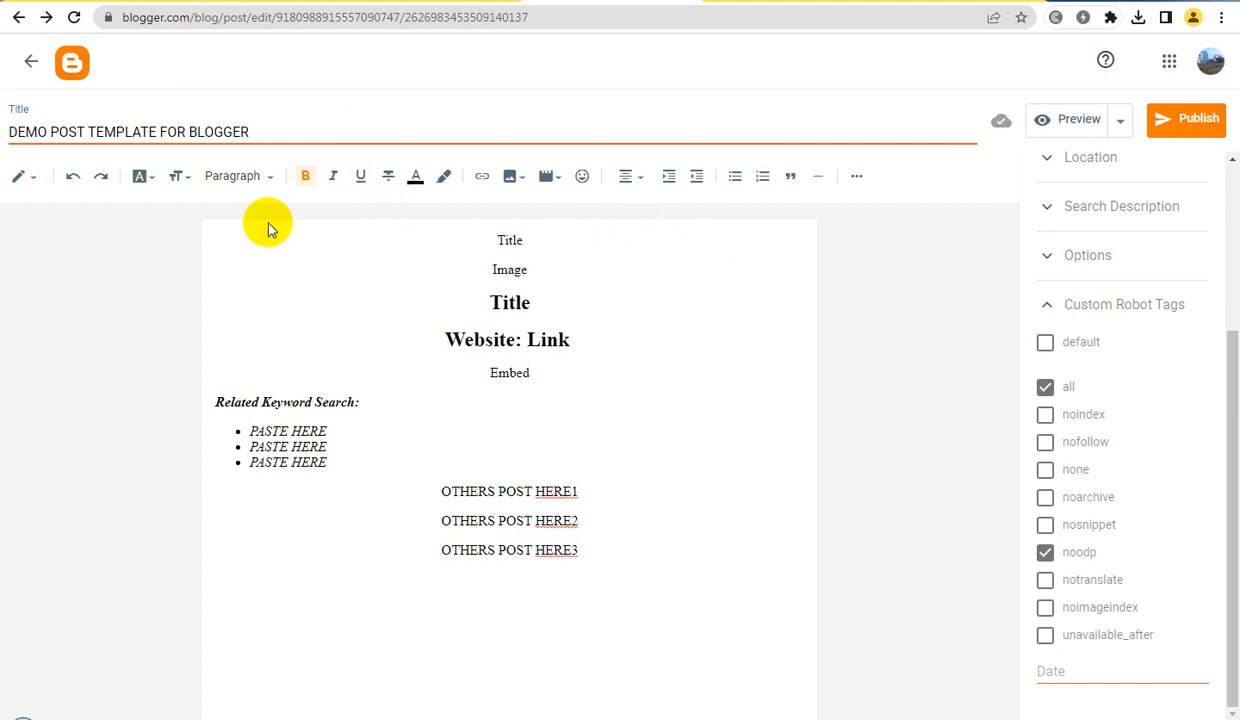
click(38, 183)
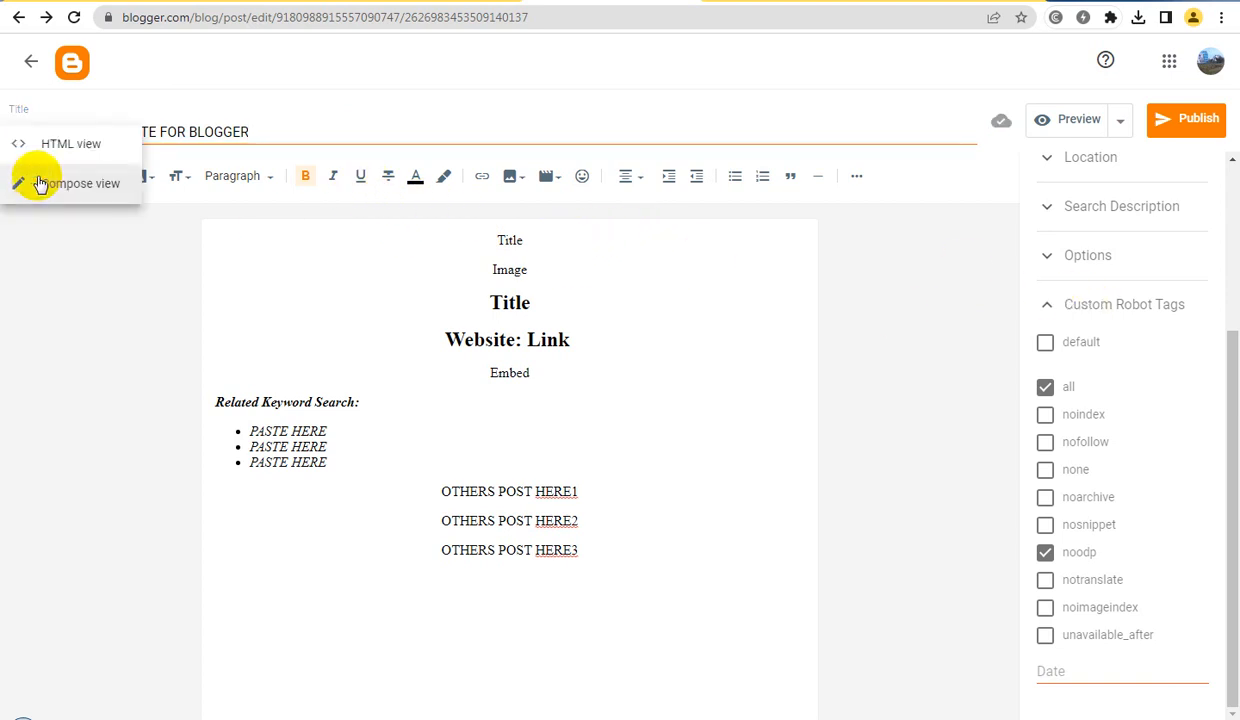
click(545, 288)
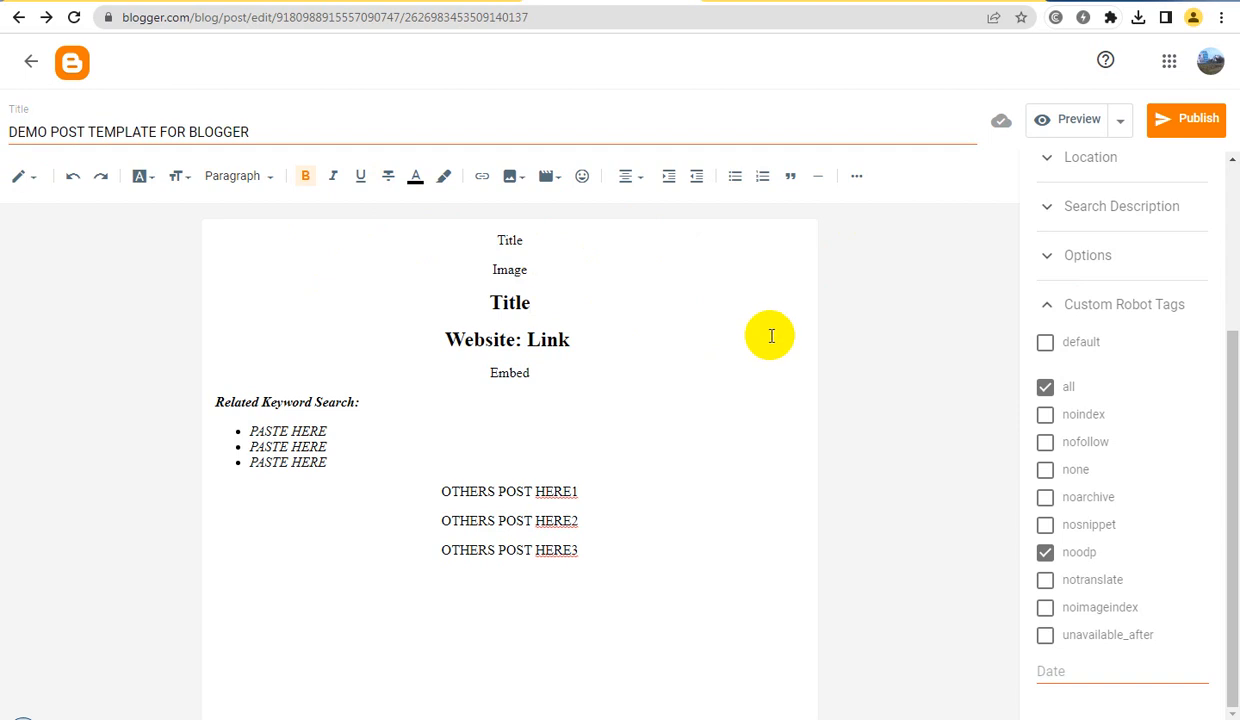
Publish the template post to the blog and confirm the publication
click(1195, 131)
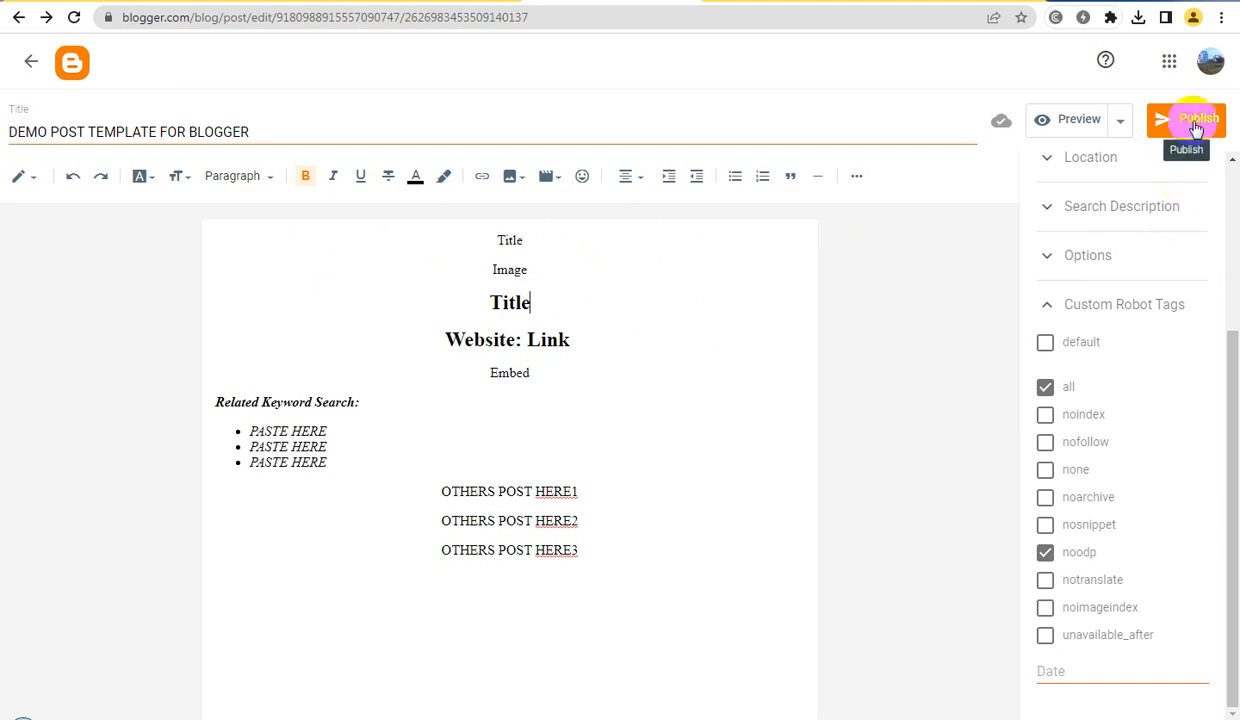
click(1195, 128)
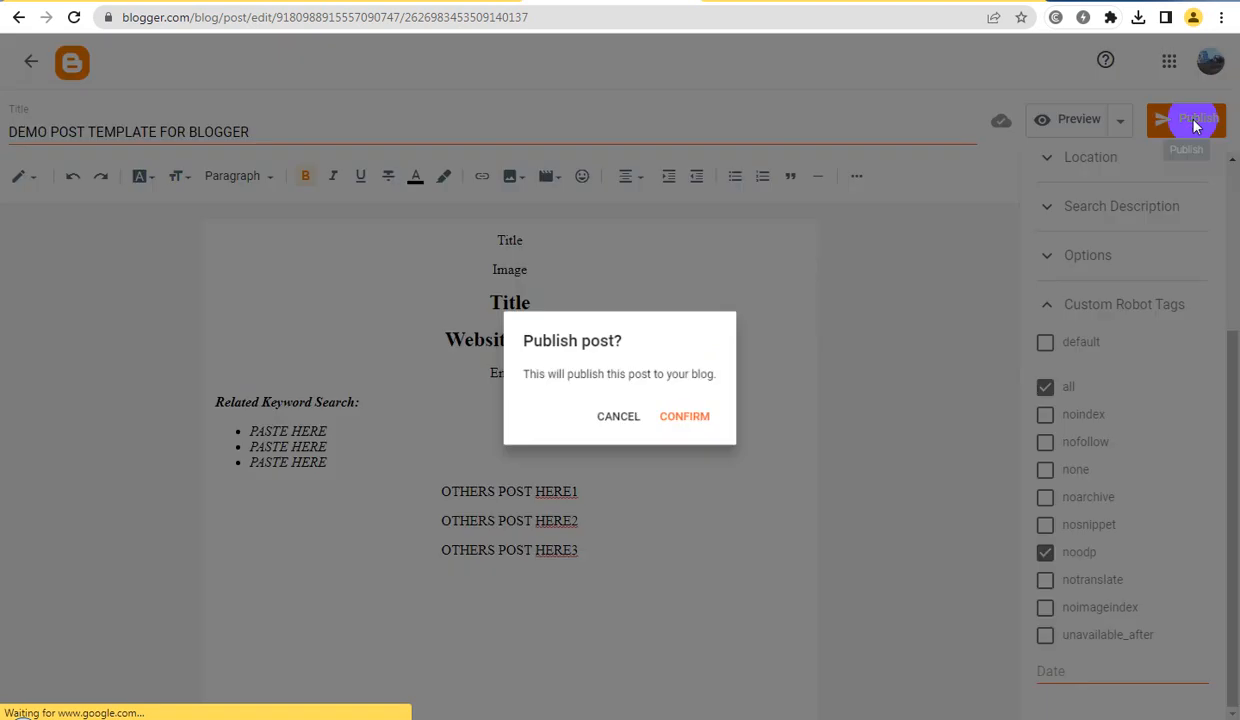
click(705, 425)
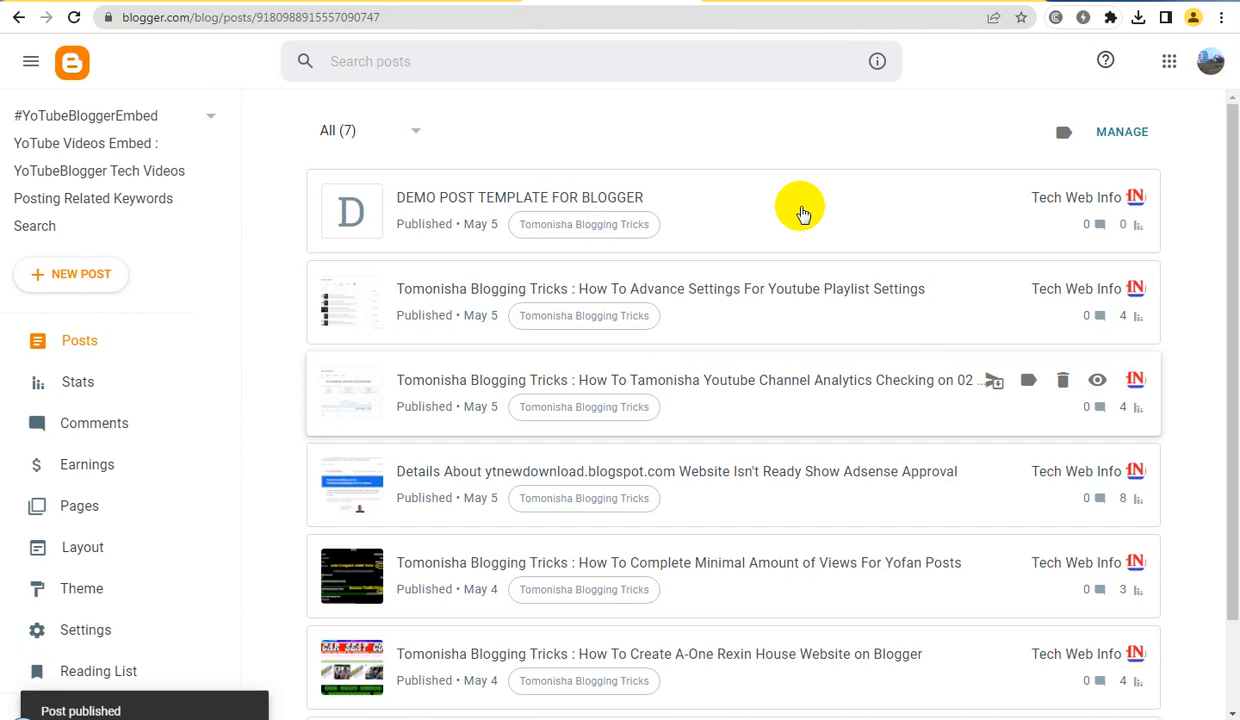
Reopen the "DEMO POST TEMPLATE FOR BLOGGER" post in HTML view and select all of its code
click(515, 197)
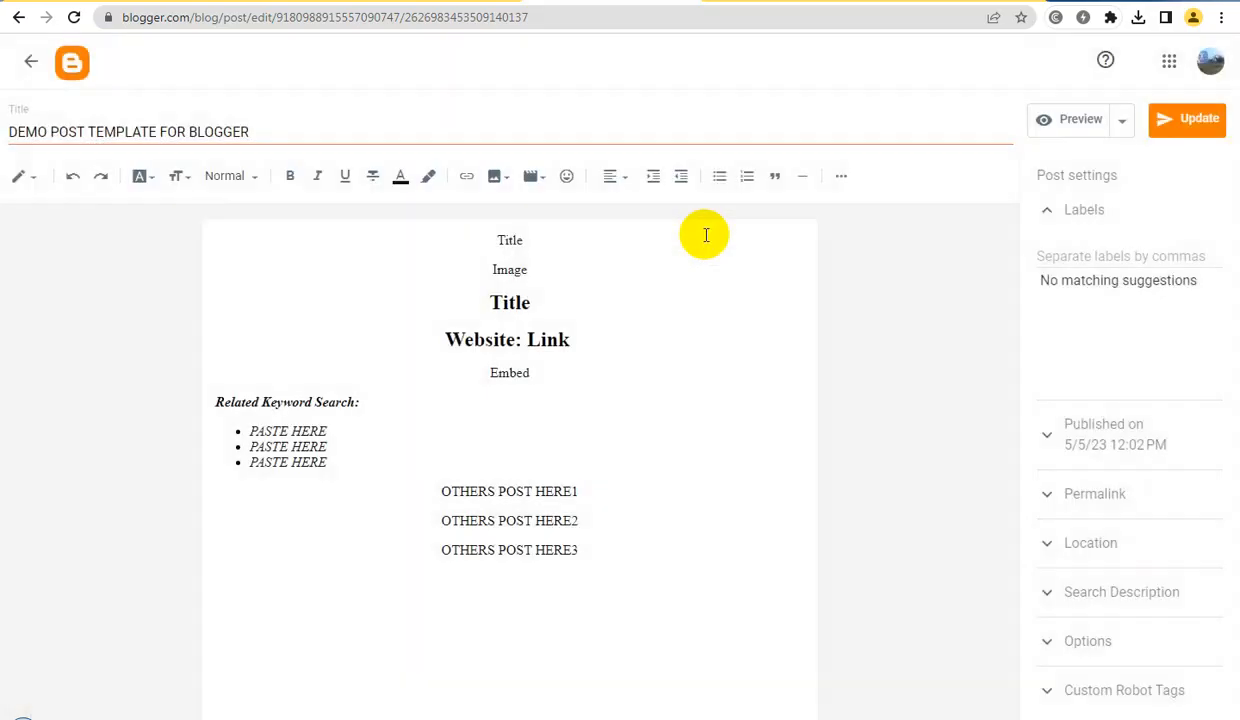
click(1123, 130)
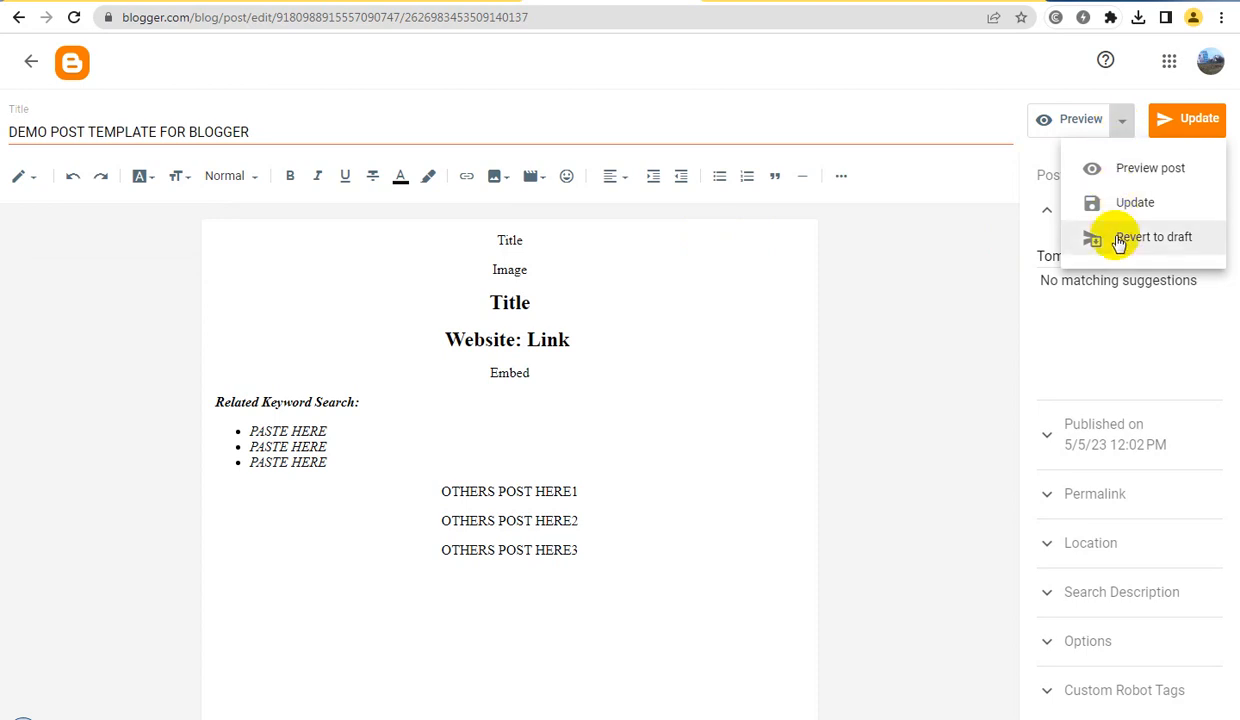
click(33, 185)
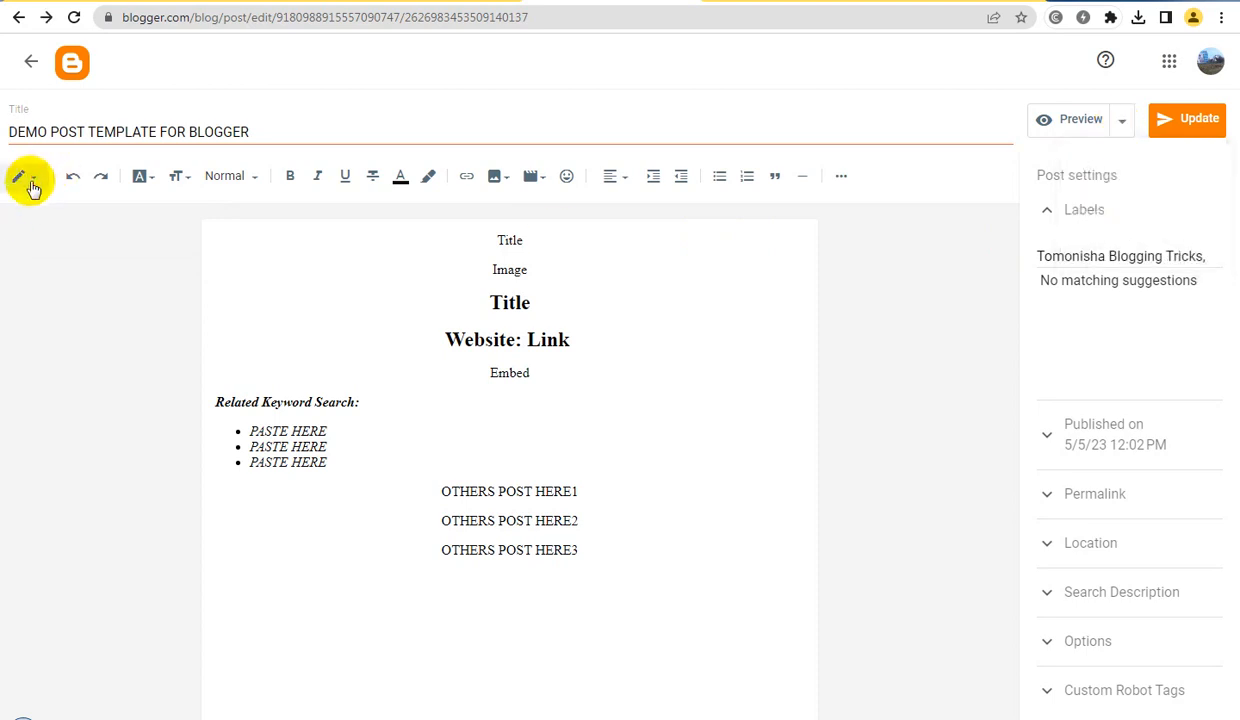
click(30, 180)
click(66, 146)
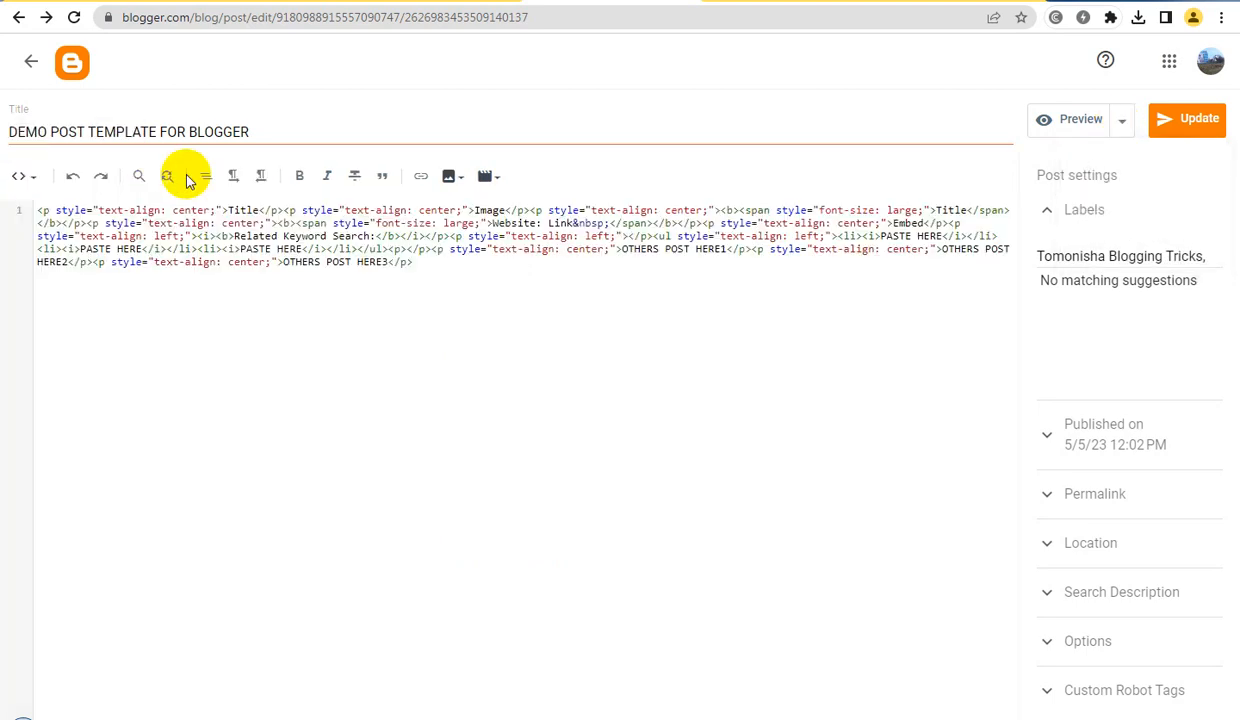
key(ctrl+a)
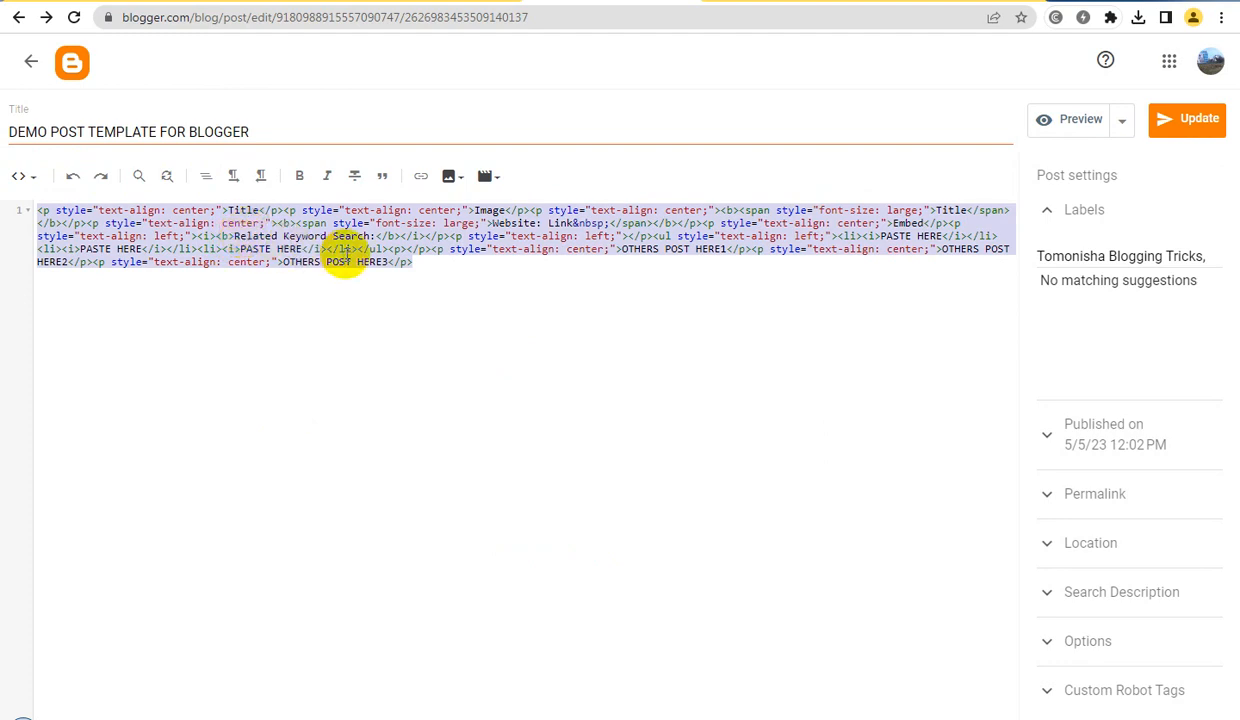
Revert the open template post to a draft from within the editor
click(1152, 122)
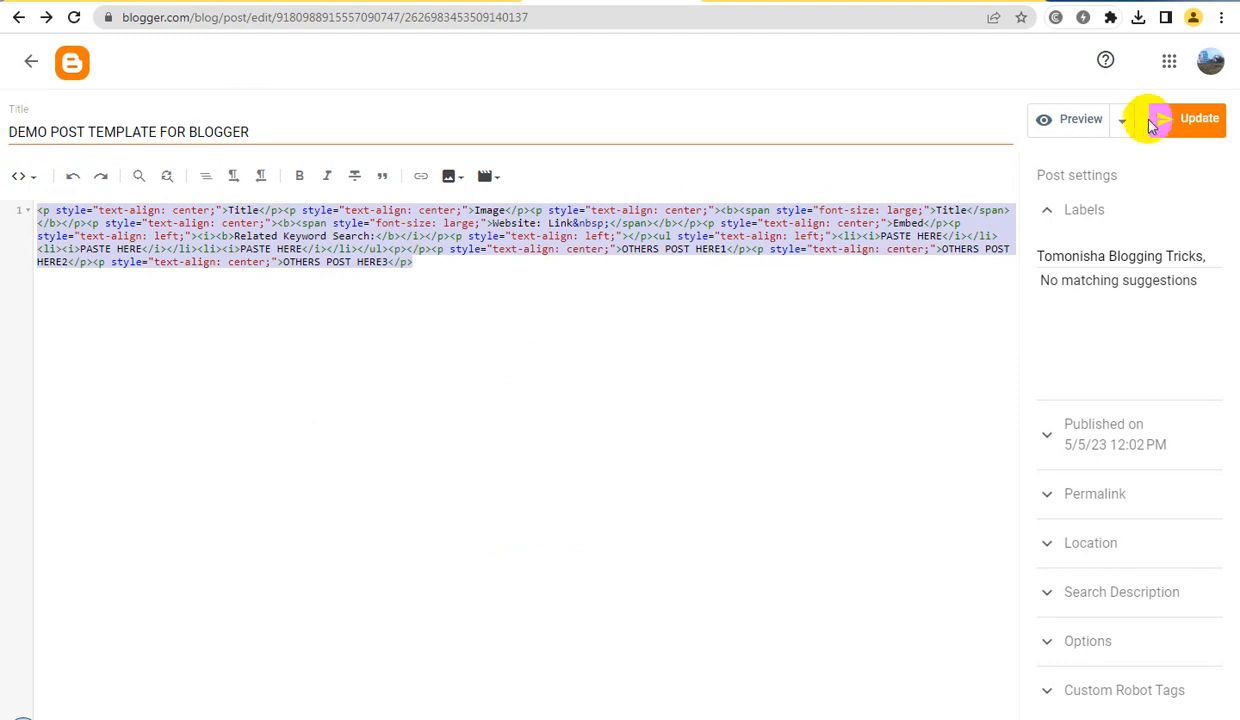
click(1123, 124)
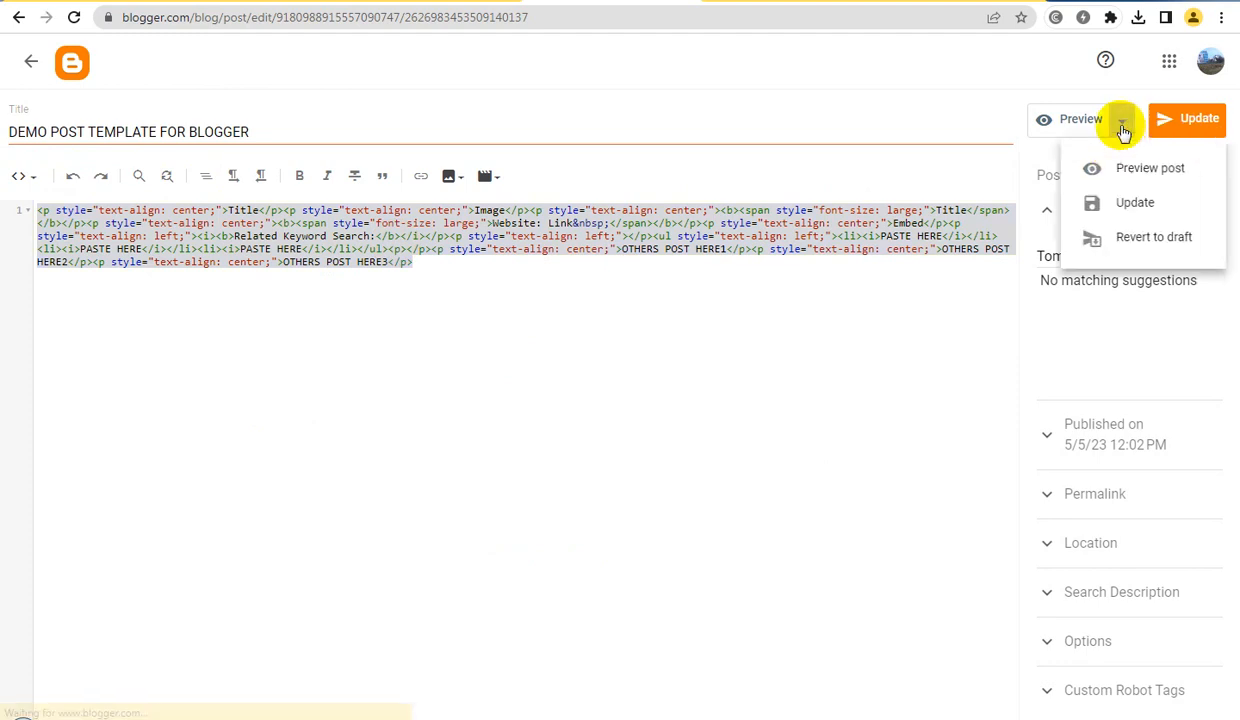
click(1145, 240)
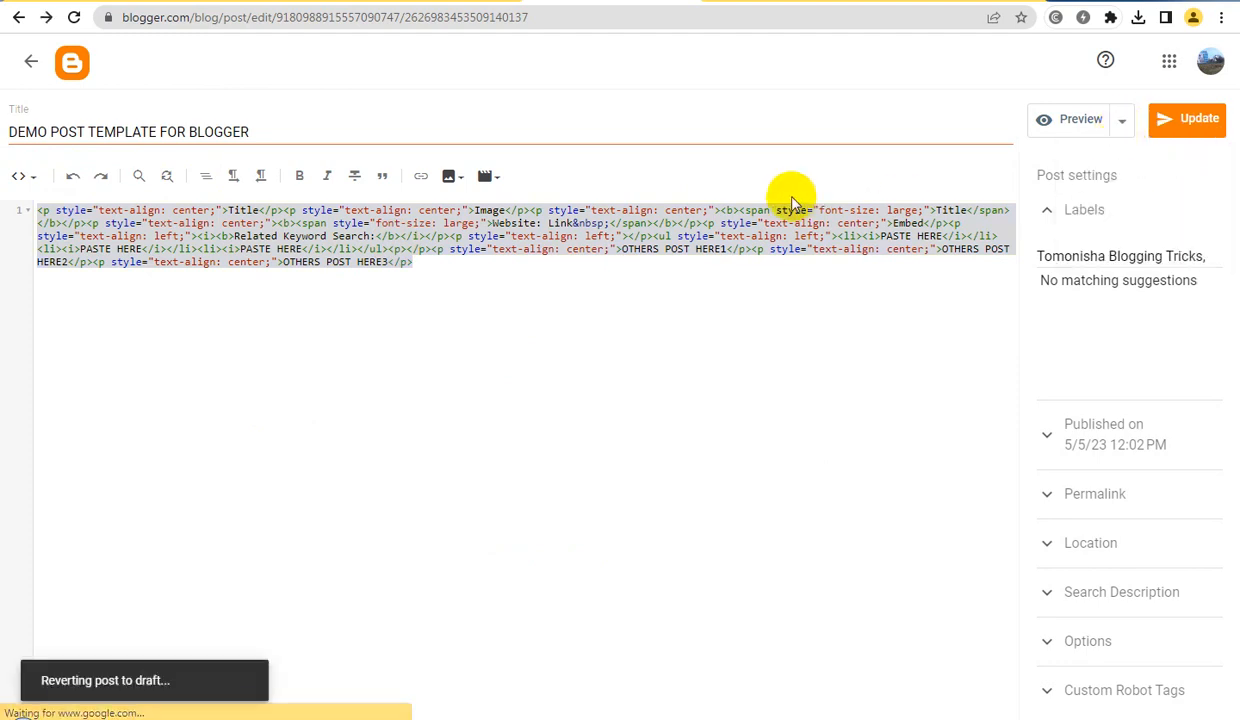
Publish the reverted template post again and confirm its publication
click(1193, 122)
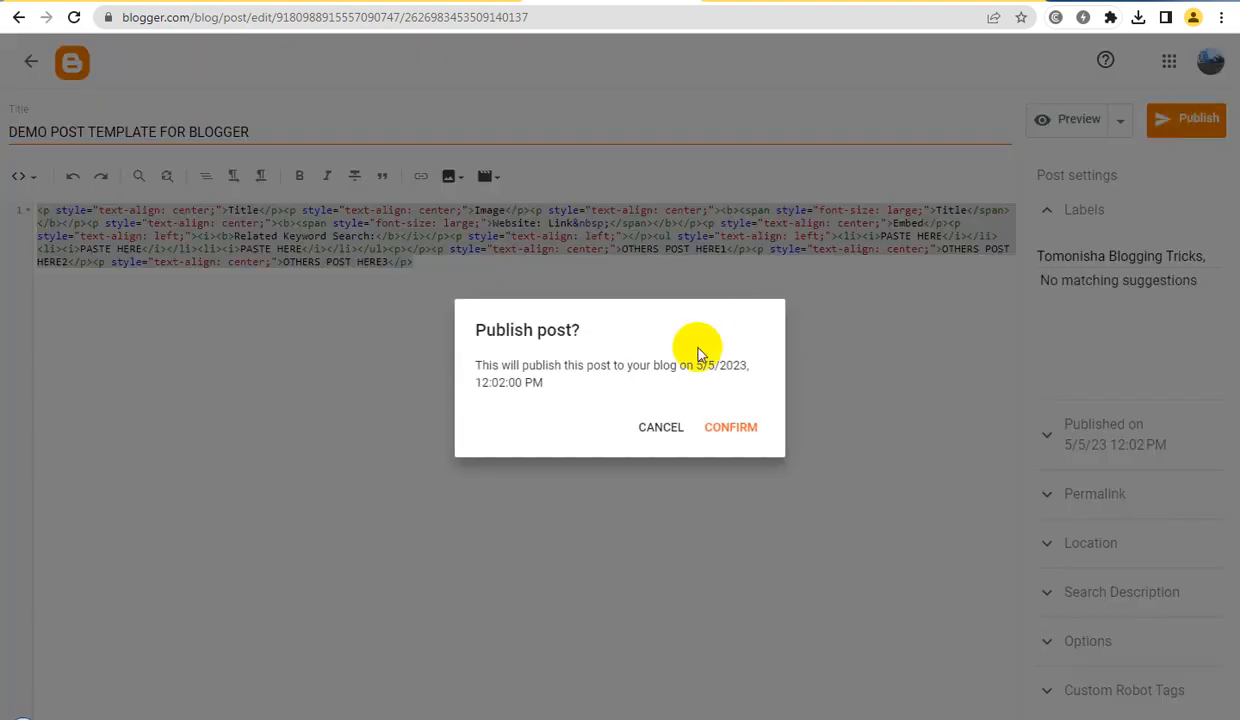
click(648, 428)
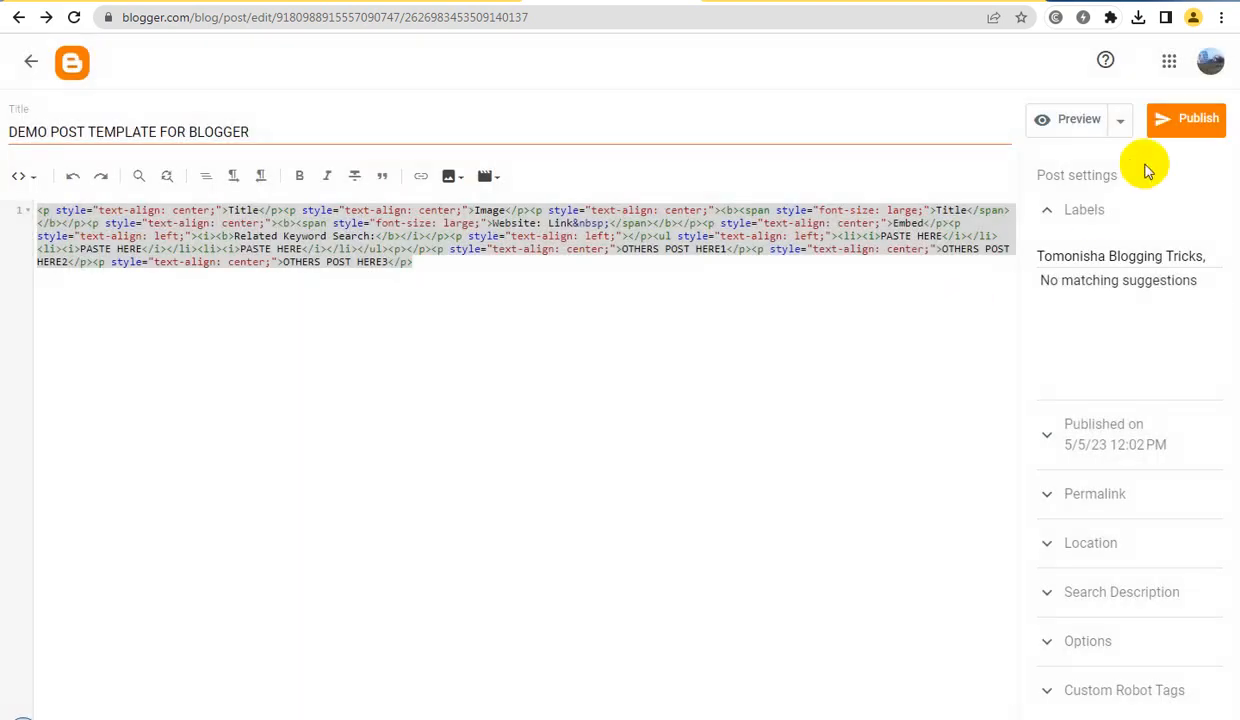
click(1180, 122)
click(726, 430)
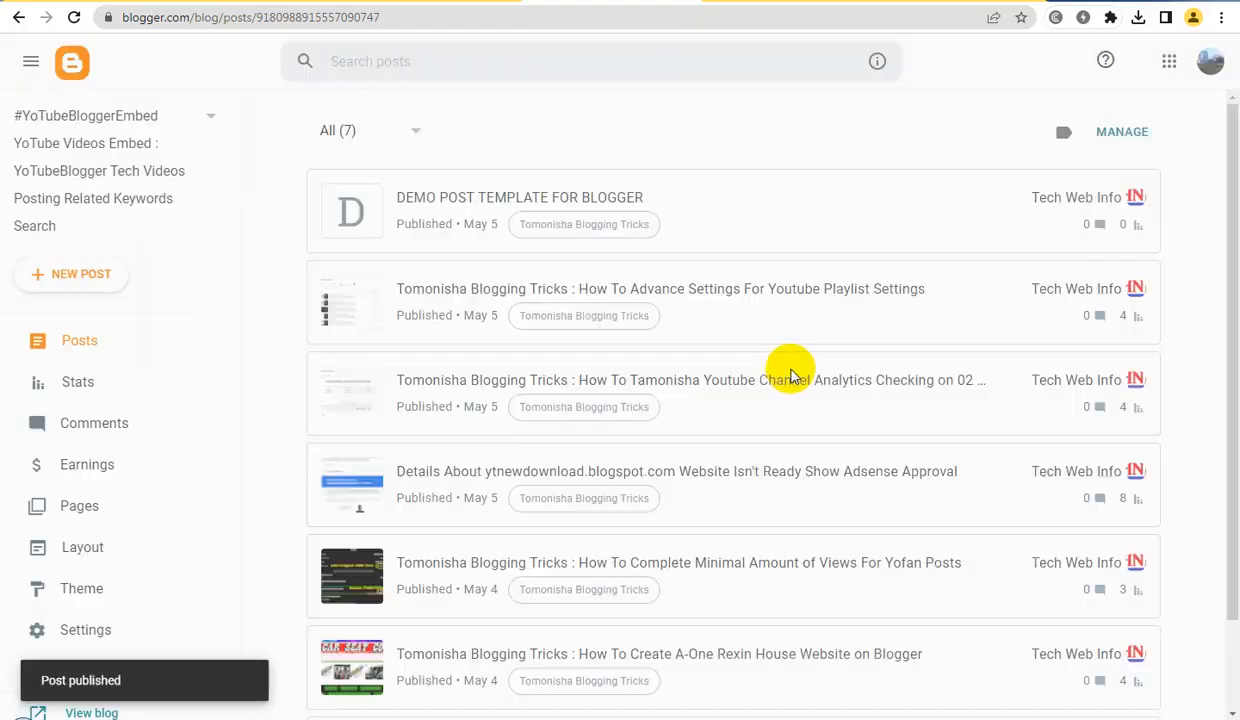
Revert "DEMO POST TEMPLATE FOR BLOGGER" to a draft directly in the posts list and open its preview
mouse_move(451, 202)
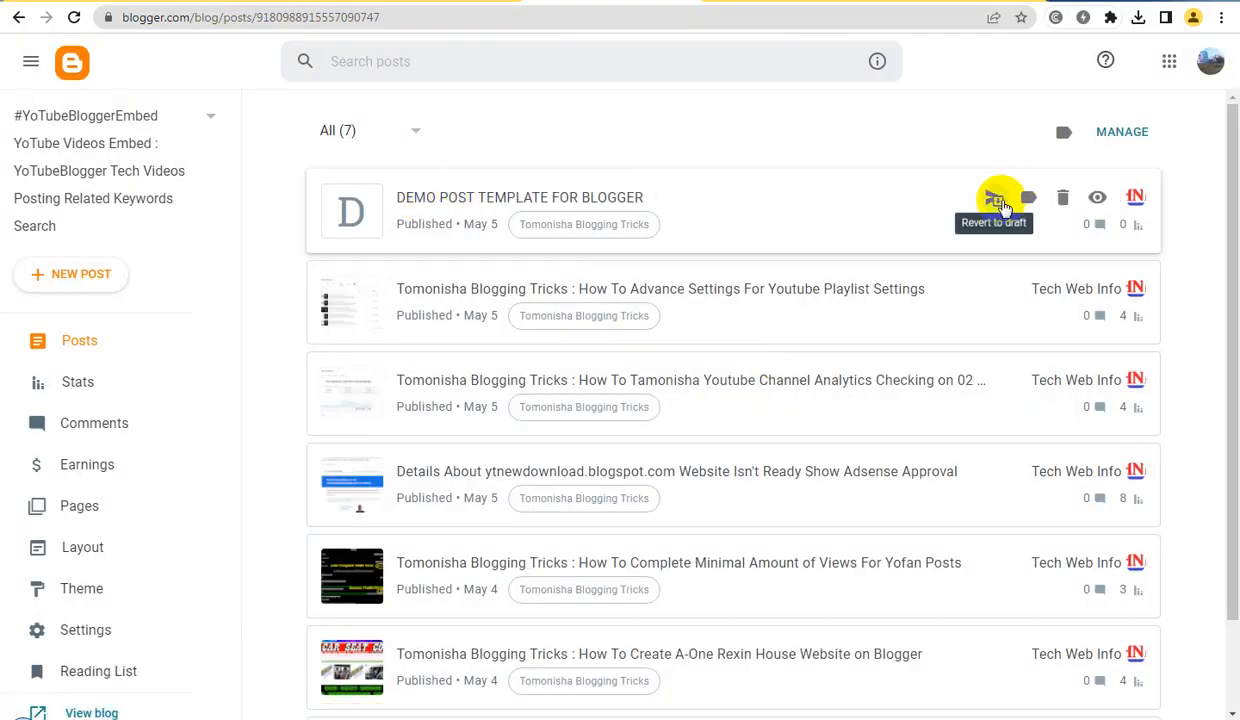
click(998, 200)
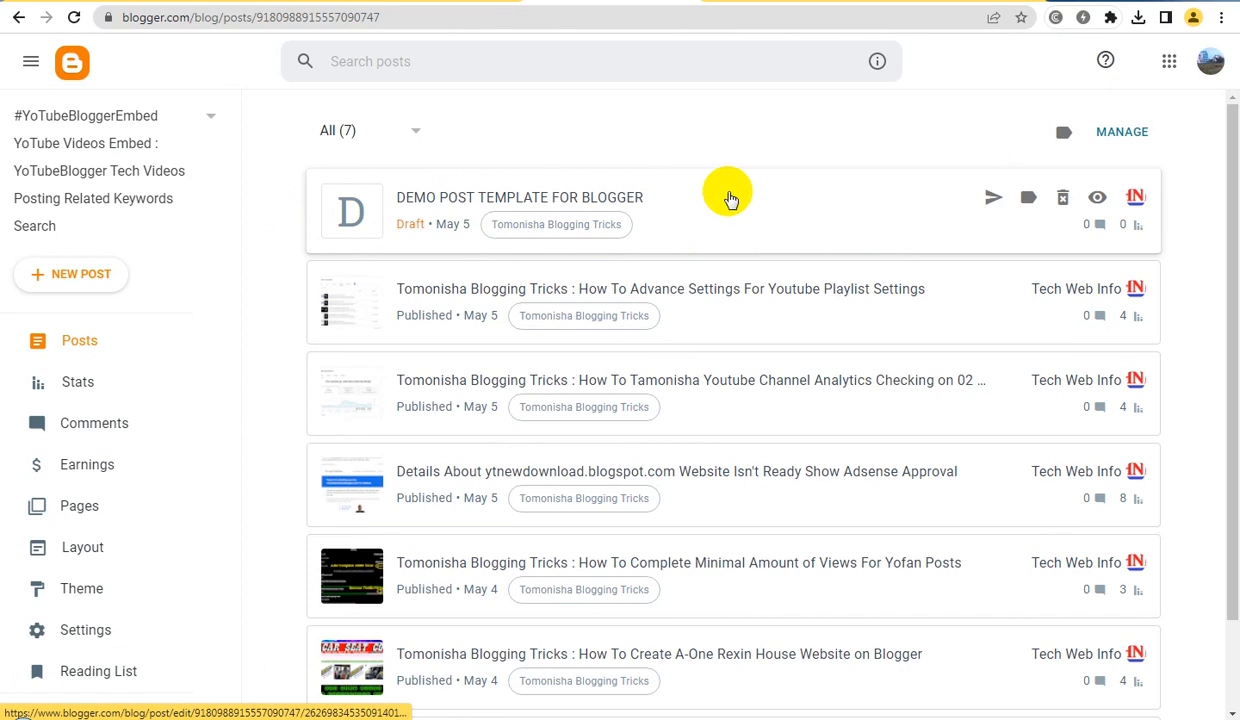
click(1099, 198)
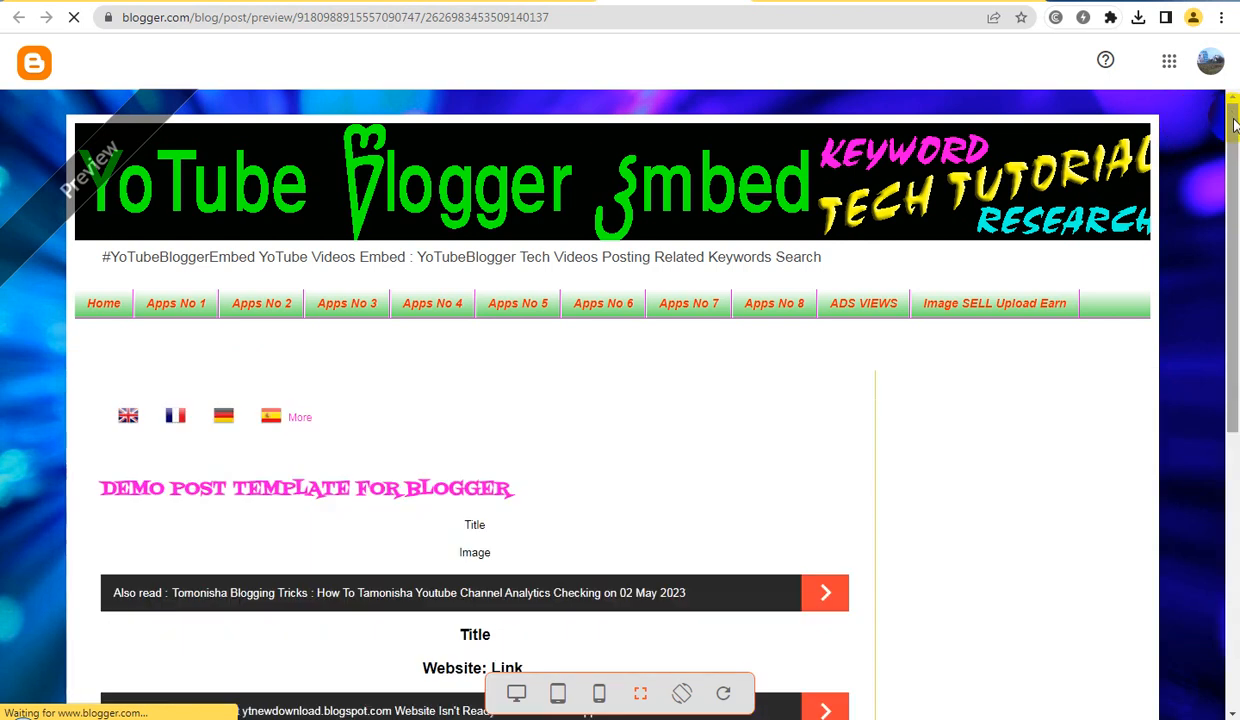
Examine the draft template post's layout in its preview, opening the preview a second time from the posts list
drag(1235, 122, 1226, 237)
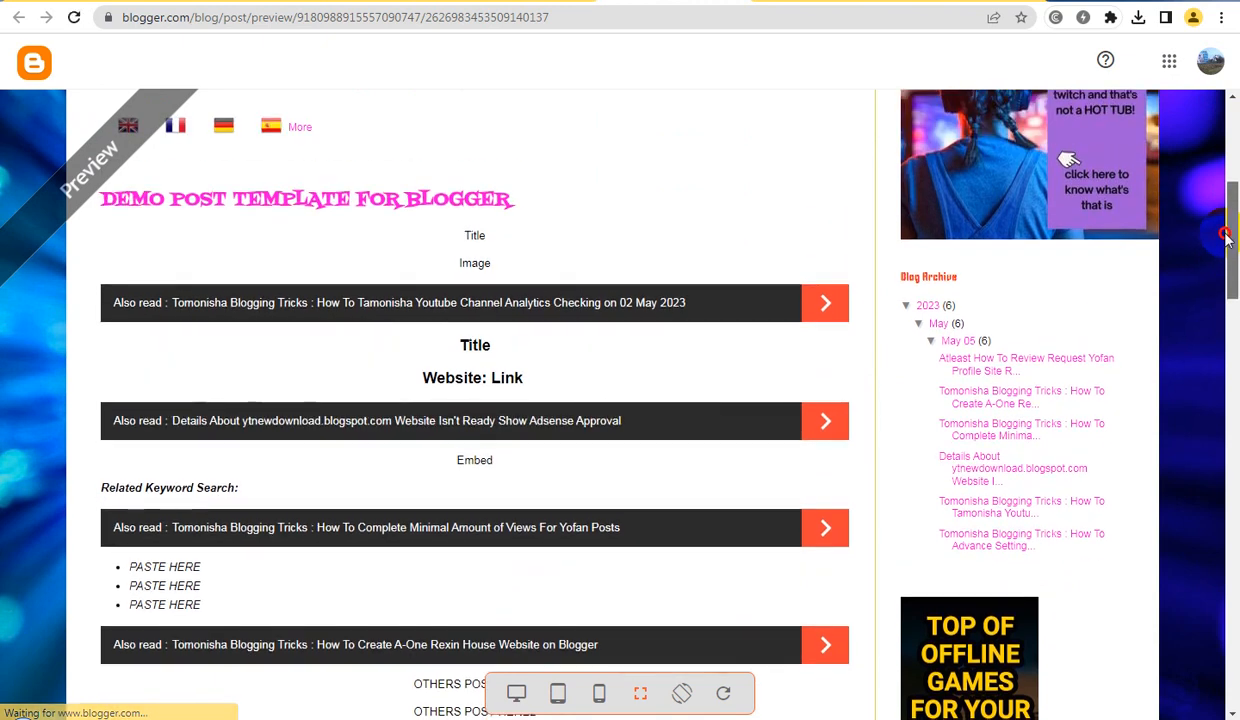
drag(1225, 237, 1236, 205)
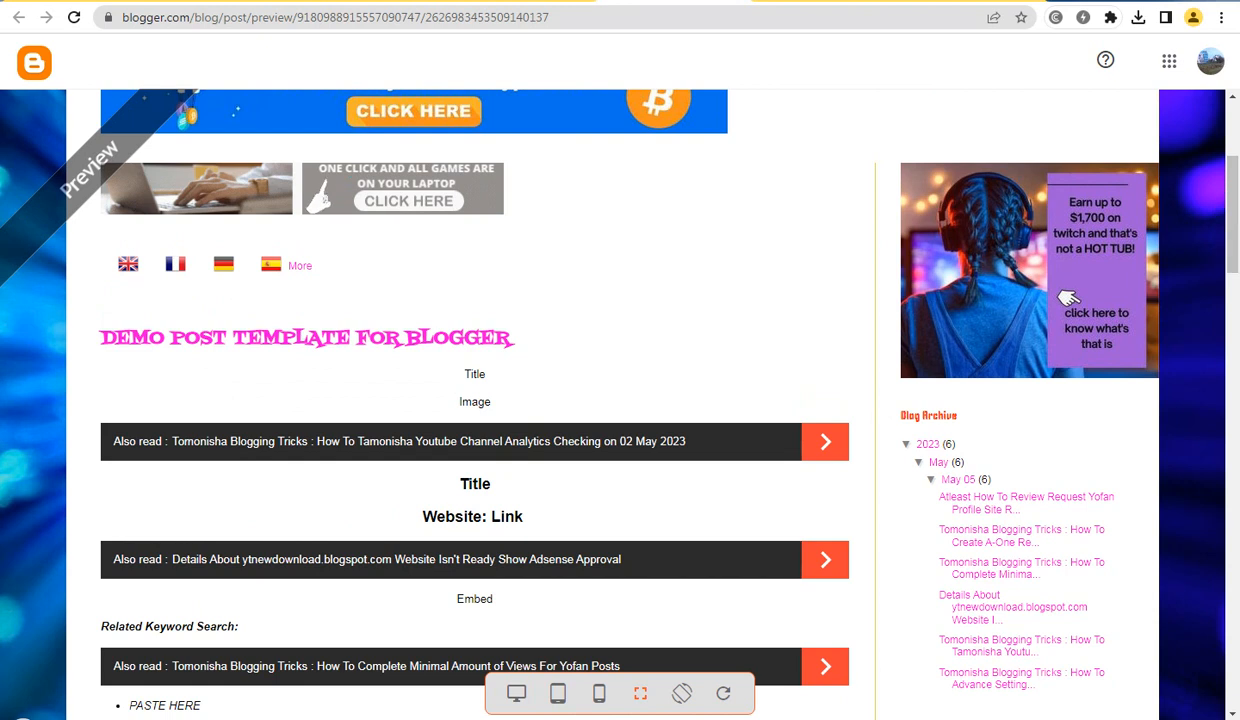
click(737, 1)
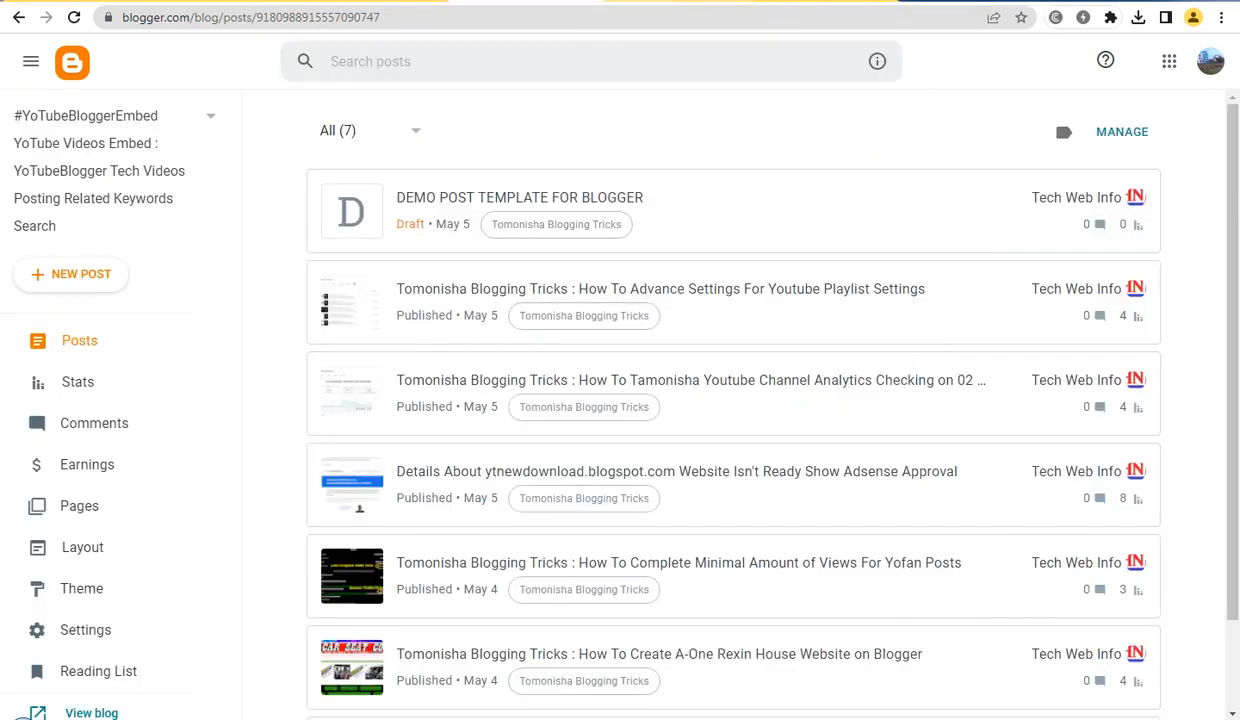
mouse_move(947, 212)
click(1098, 204)
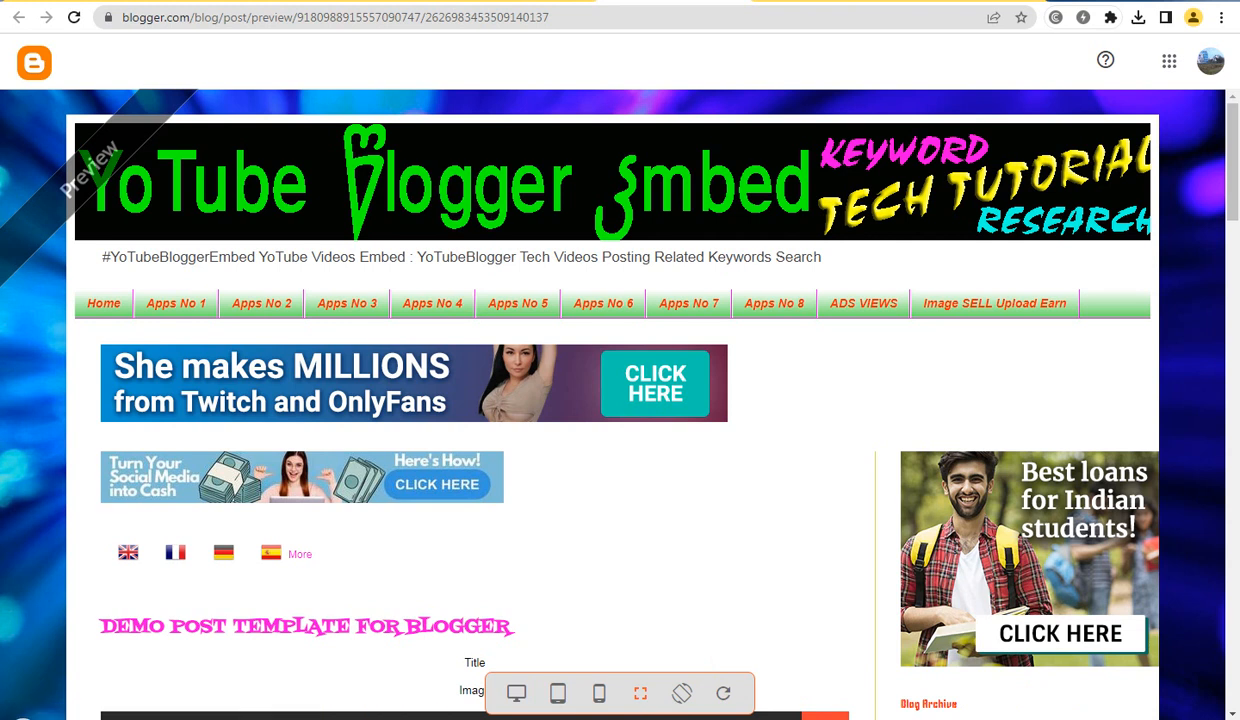
click(525, 1)
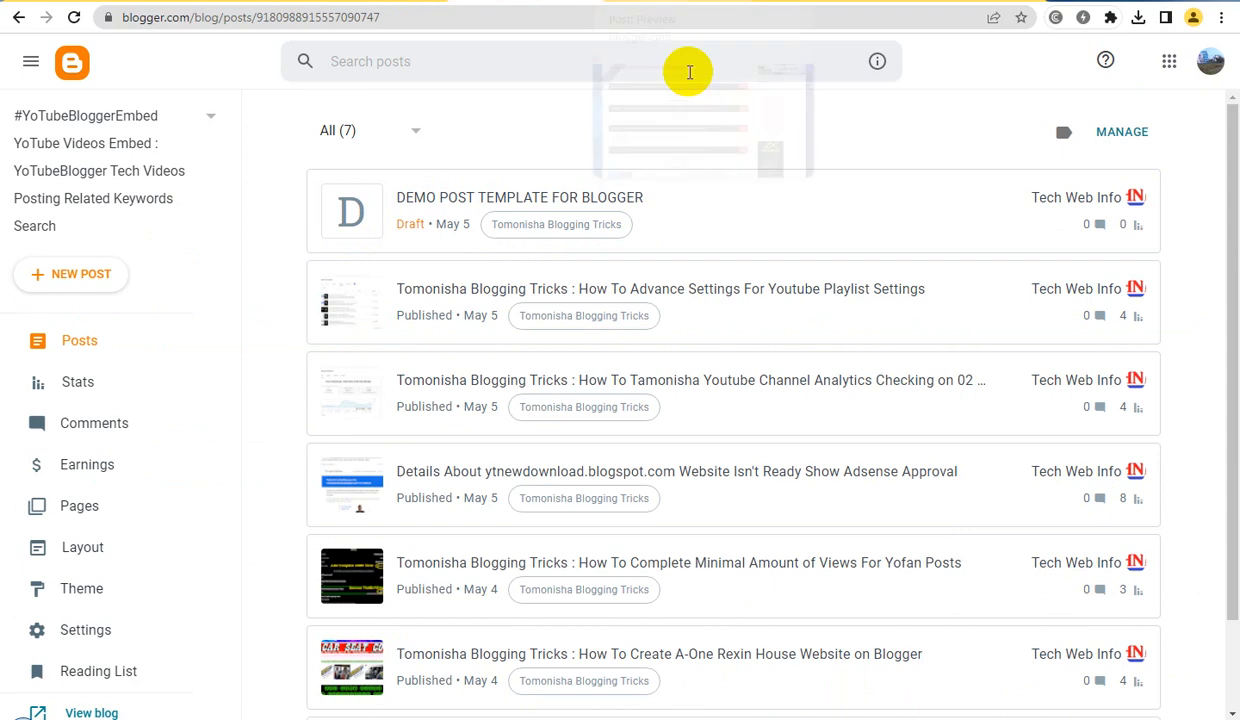
Reopen "DEMO POST TEMPLATE FOR BLOGGER" in the editor and publish it, confirming the publication
mouse_move(1085, 227)
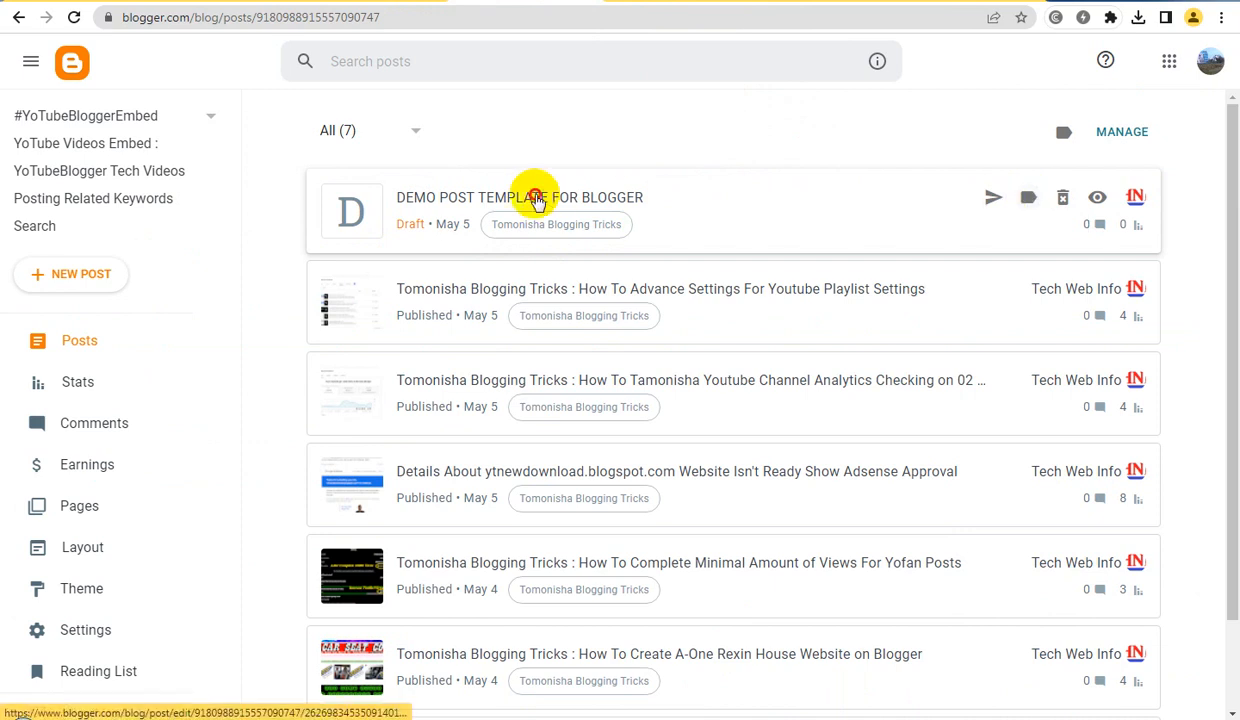
click(530, 193)
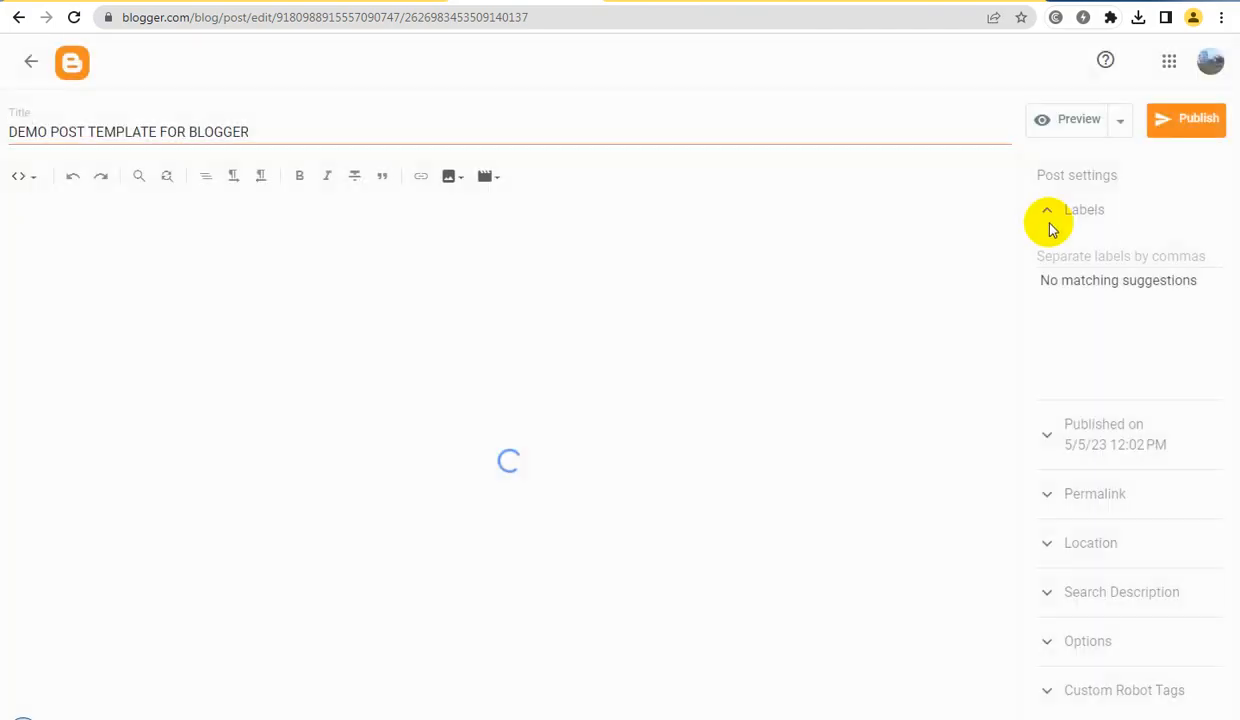
click(1193, 138)
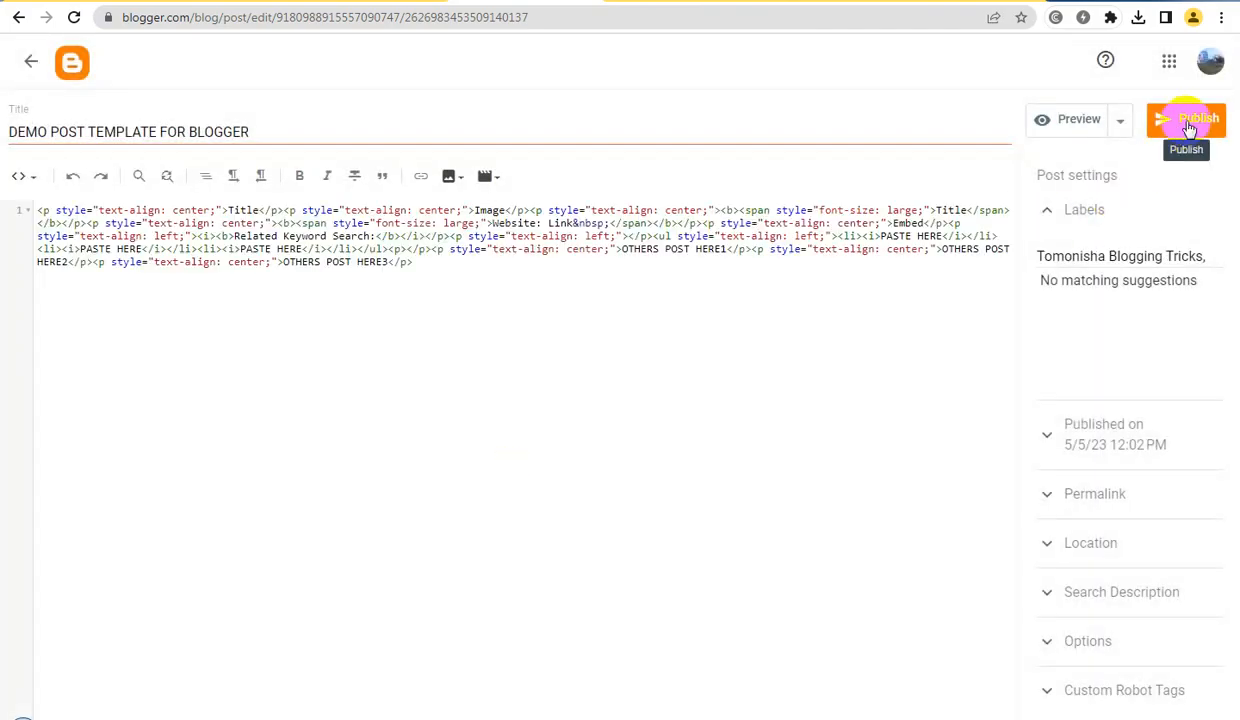
click(1190, 126)
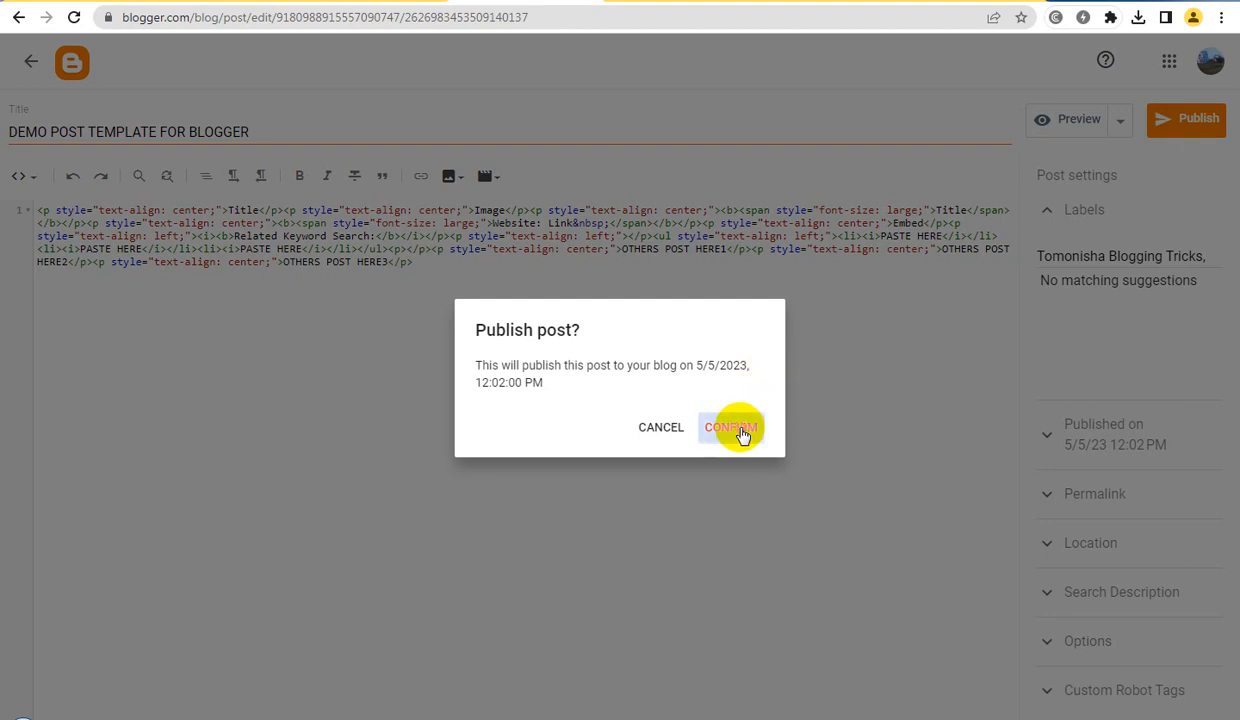
click(741, 433)
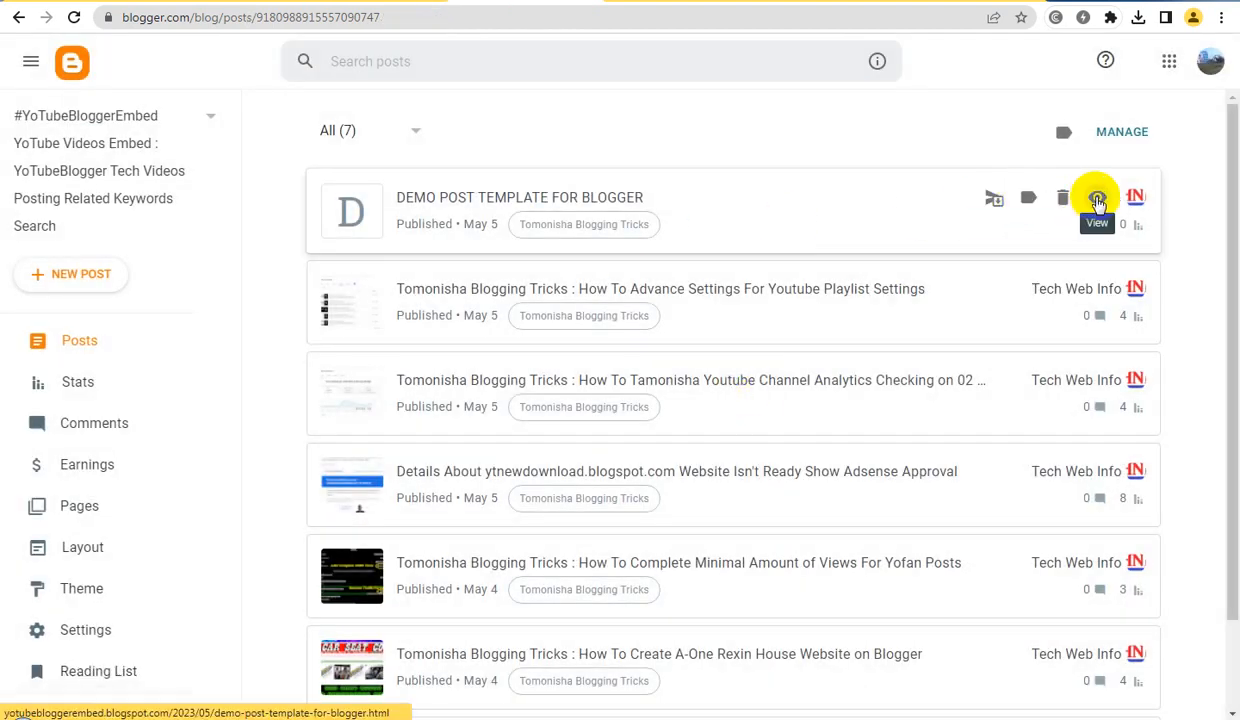
View the published template post on the live blog and examine its placeholders down to the label and page links
click(1097, 199)
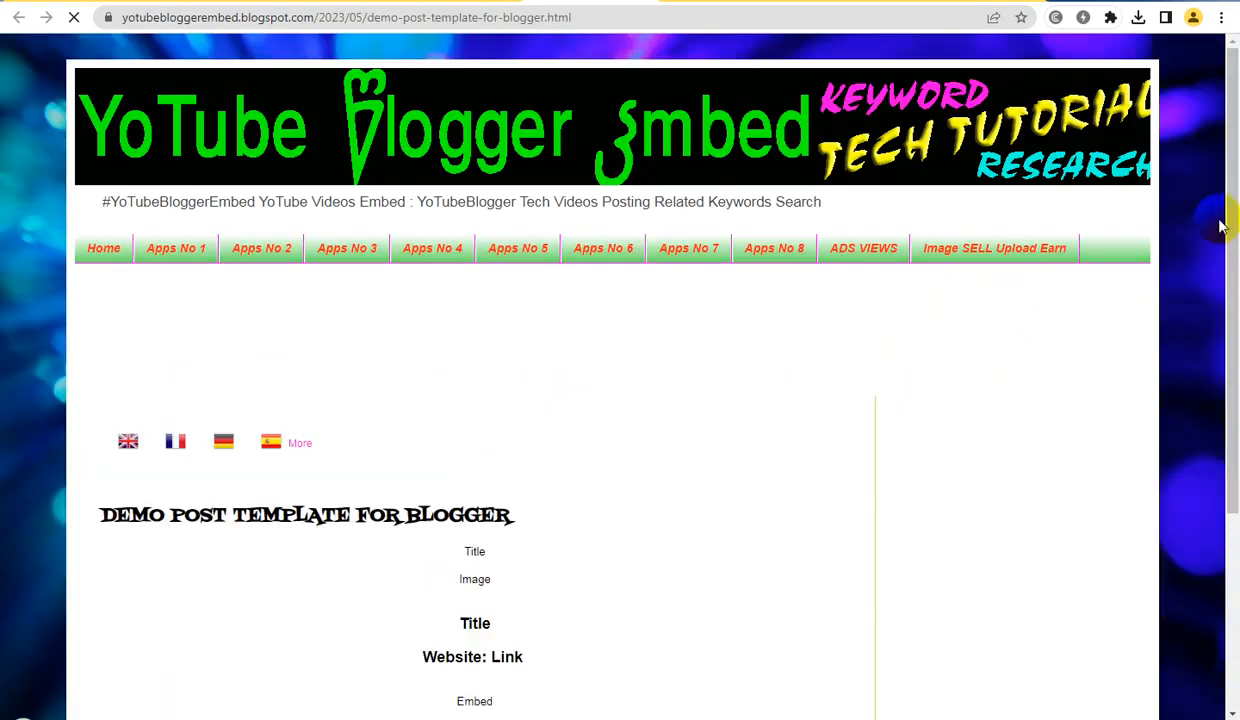
drag(1231, 104, 1218, 219)
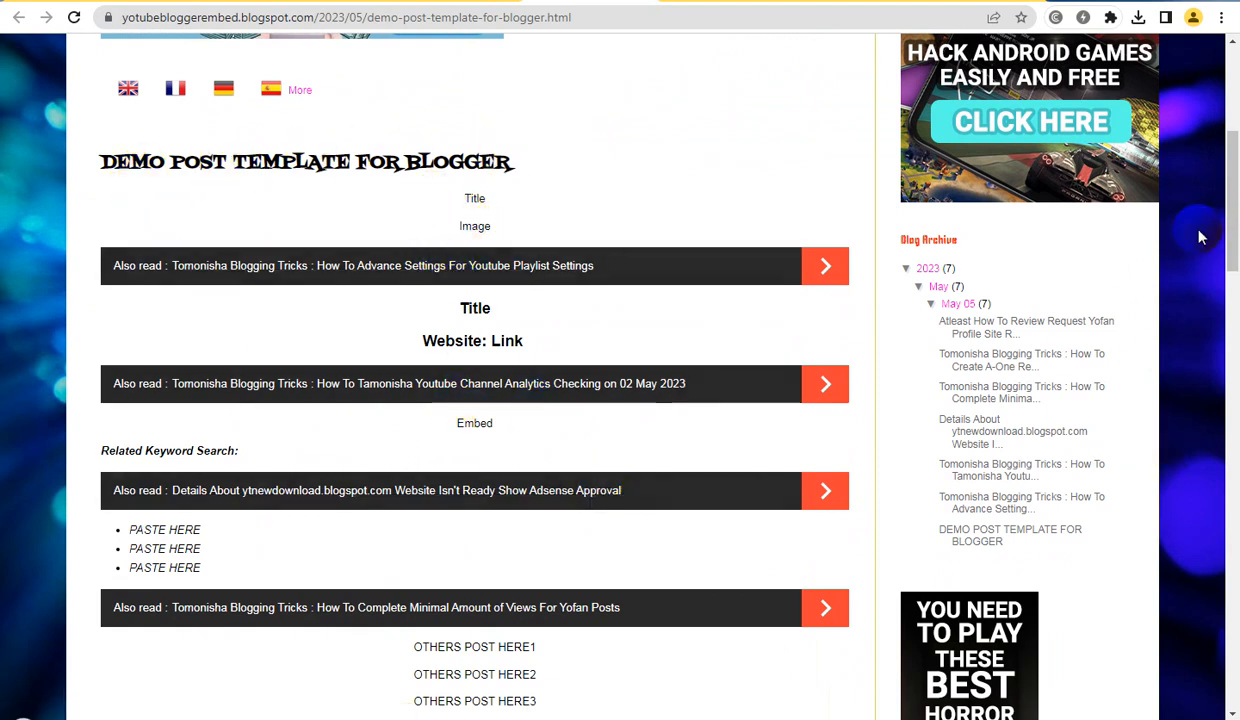
drag(1232, 205, 1236, 258)
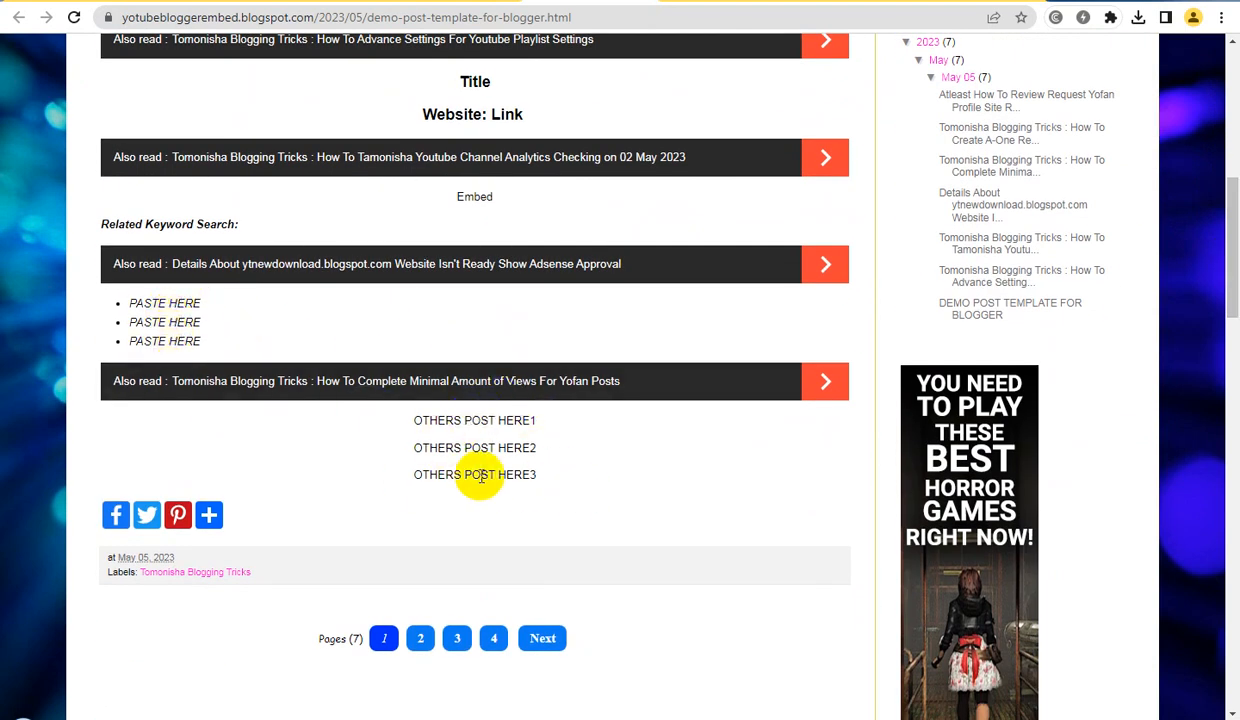
drag(1230, 260, 1237, 127)
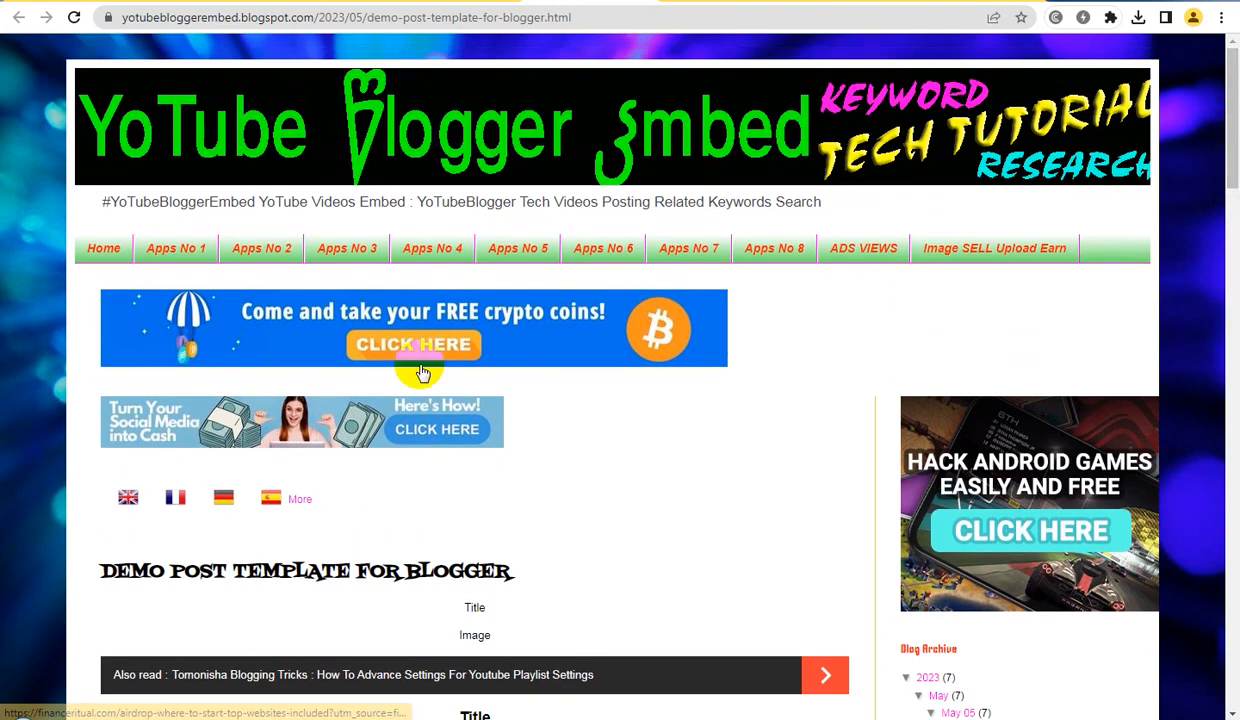